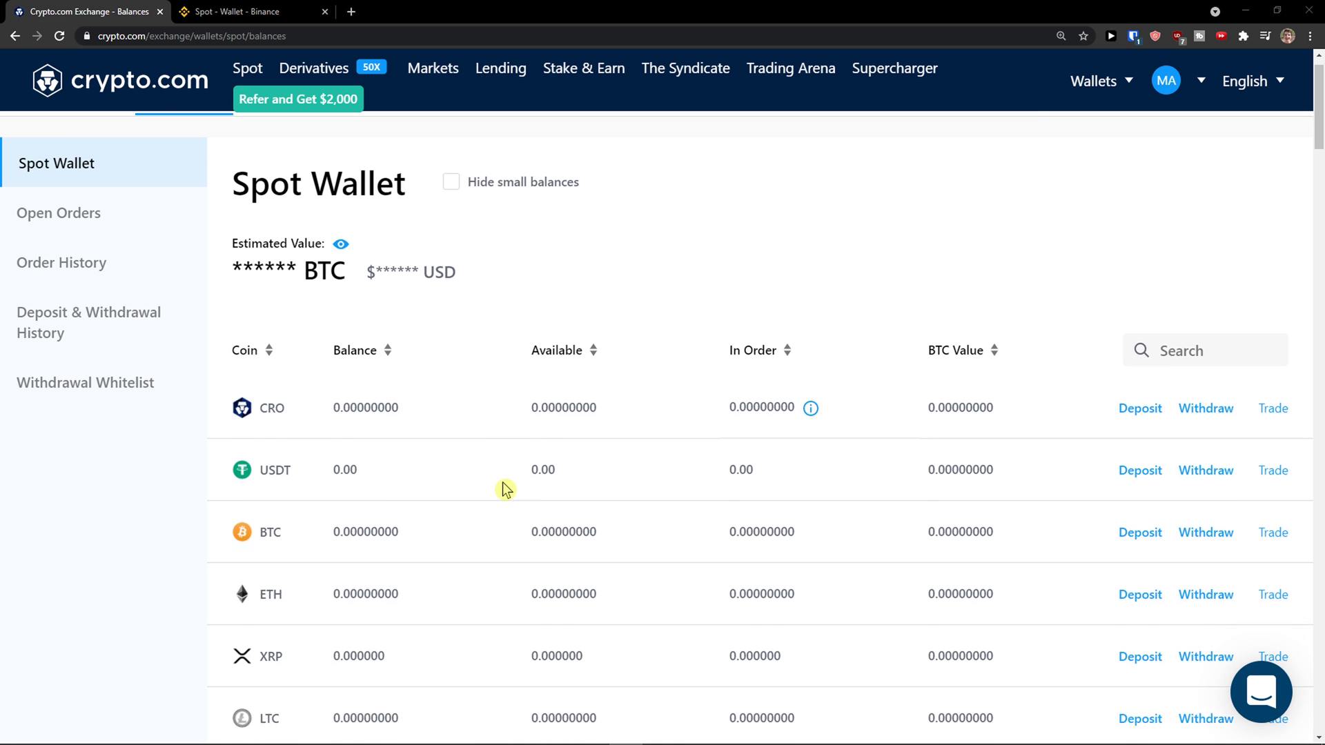
pyautogui.scroll(-1, 501, 489)
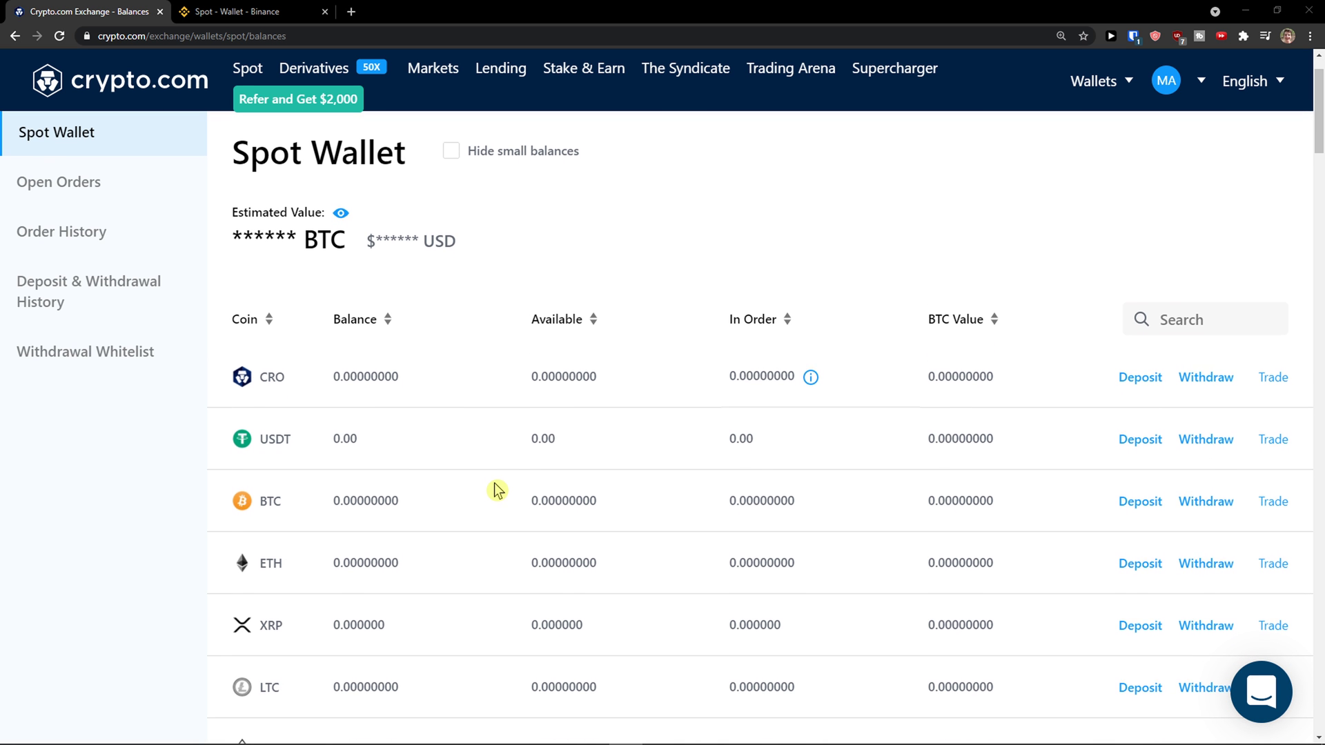
pyautogui.scroll(1, 491, 488)
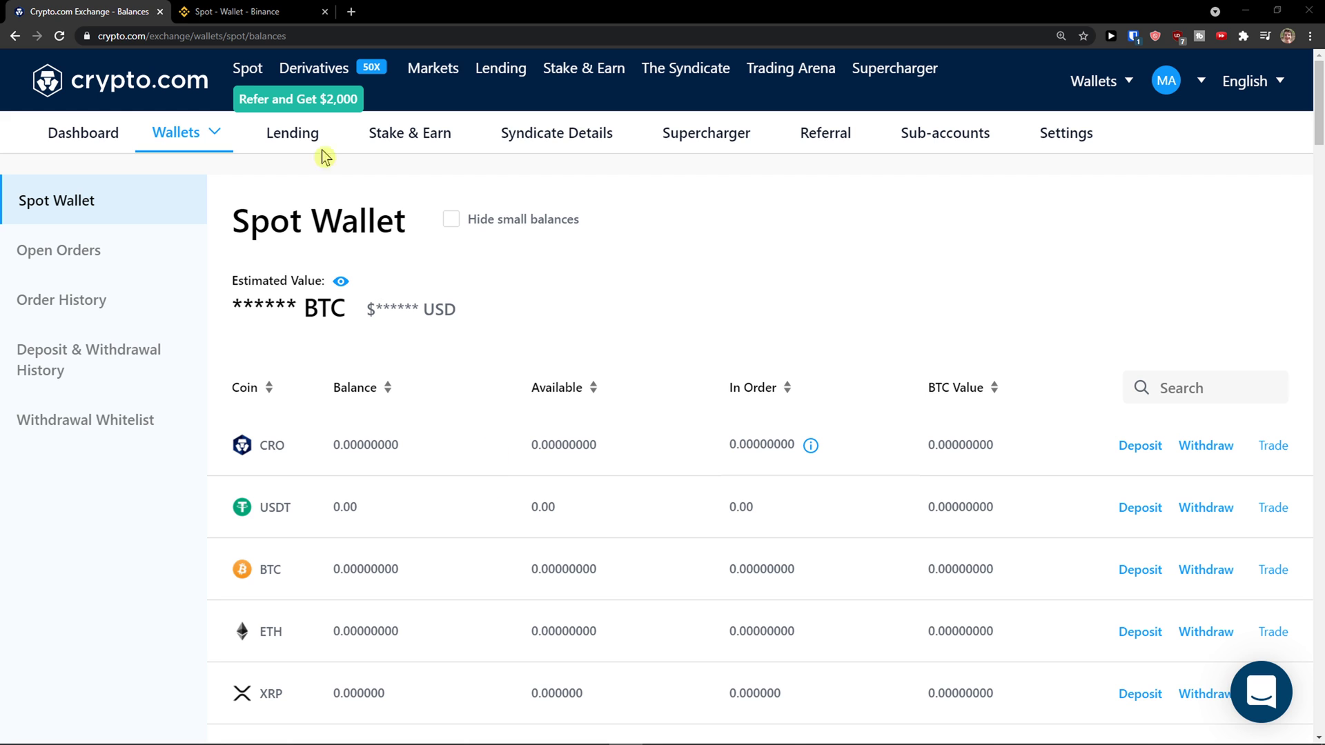
# Glance at the Binance tab, then bring up the Paint sketch of the 5%/95% arrows.
pyautogui.moveTo(176, 132)
pyautogui.click(236, 12)
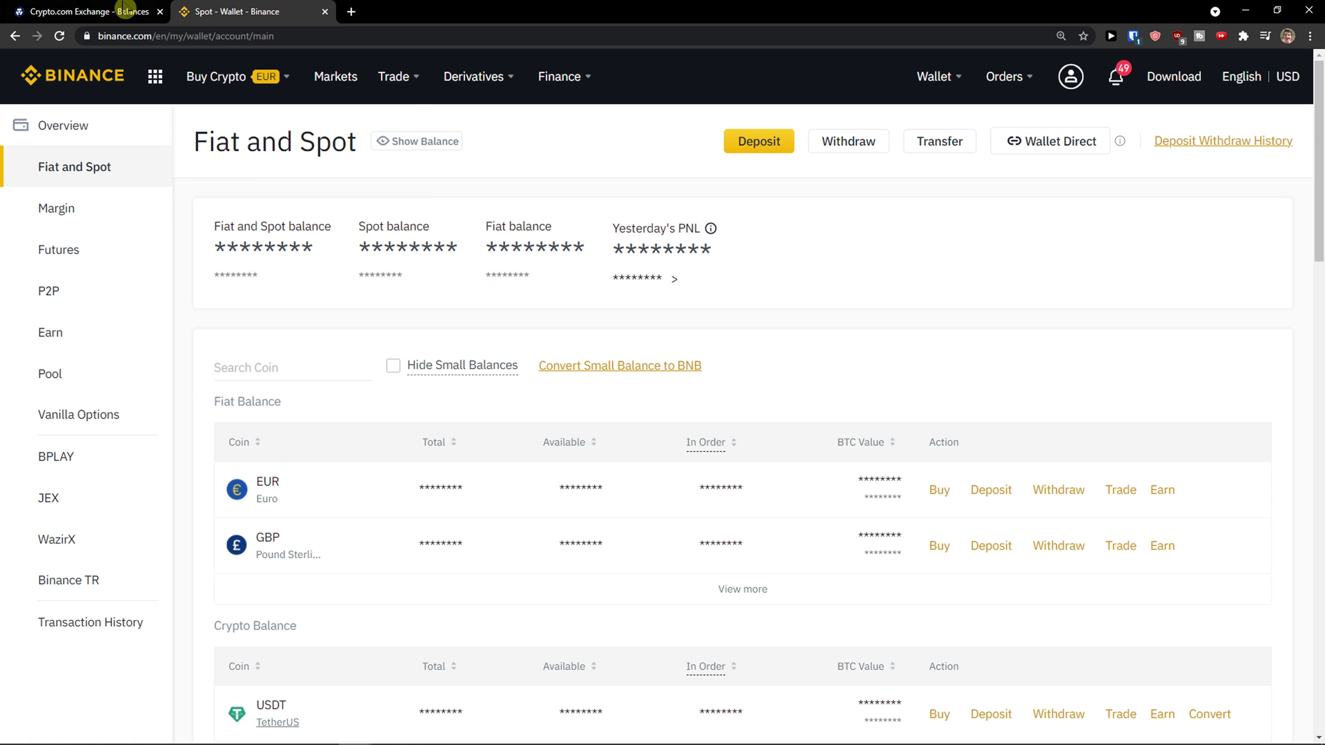
pyautogui.click(89, 11)
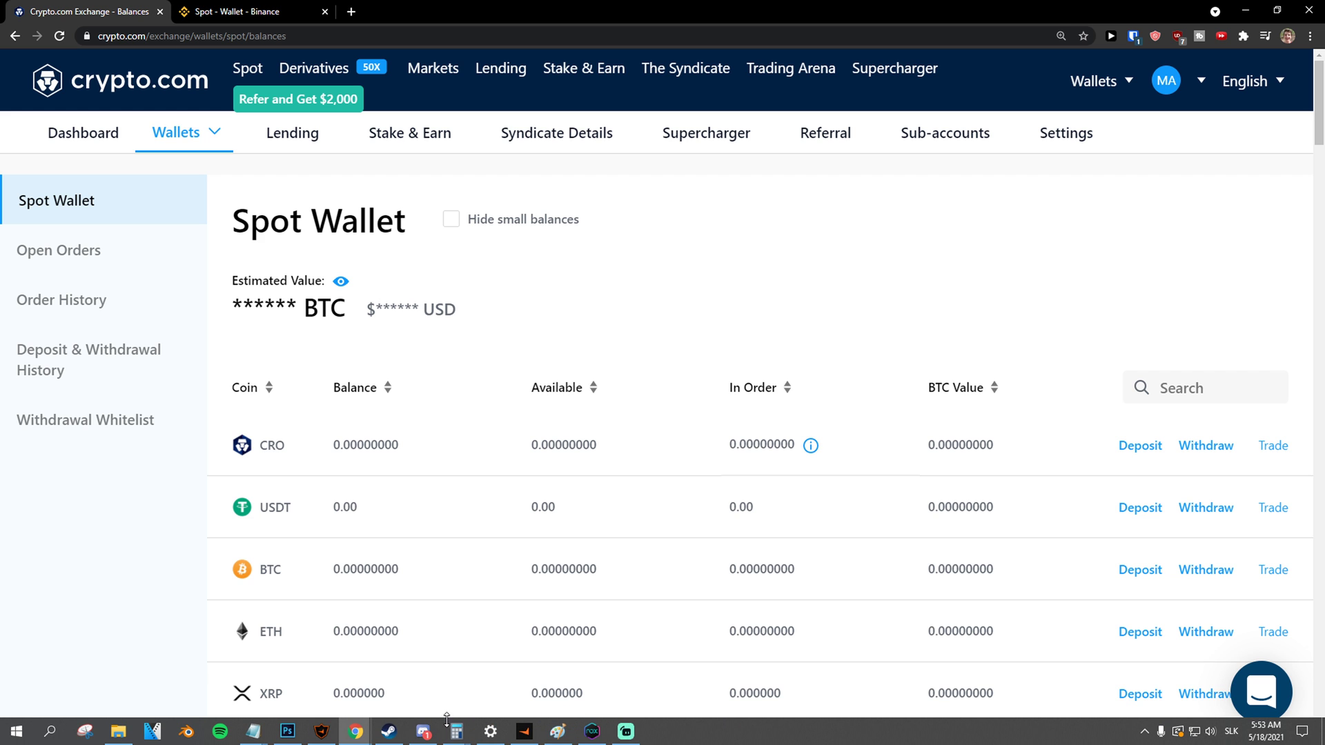
pyautogui.click(558, 732)
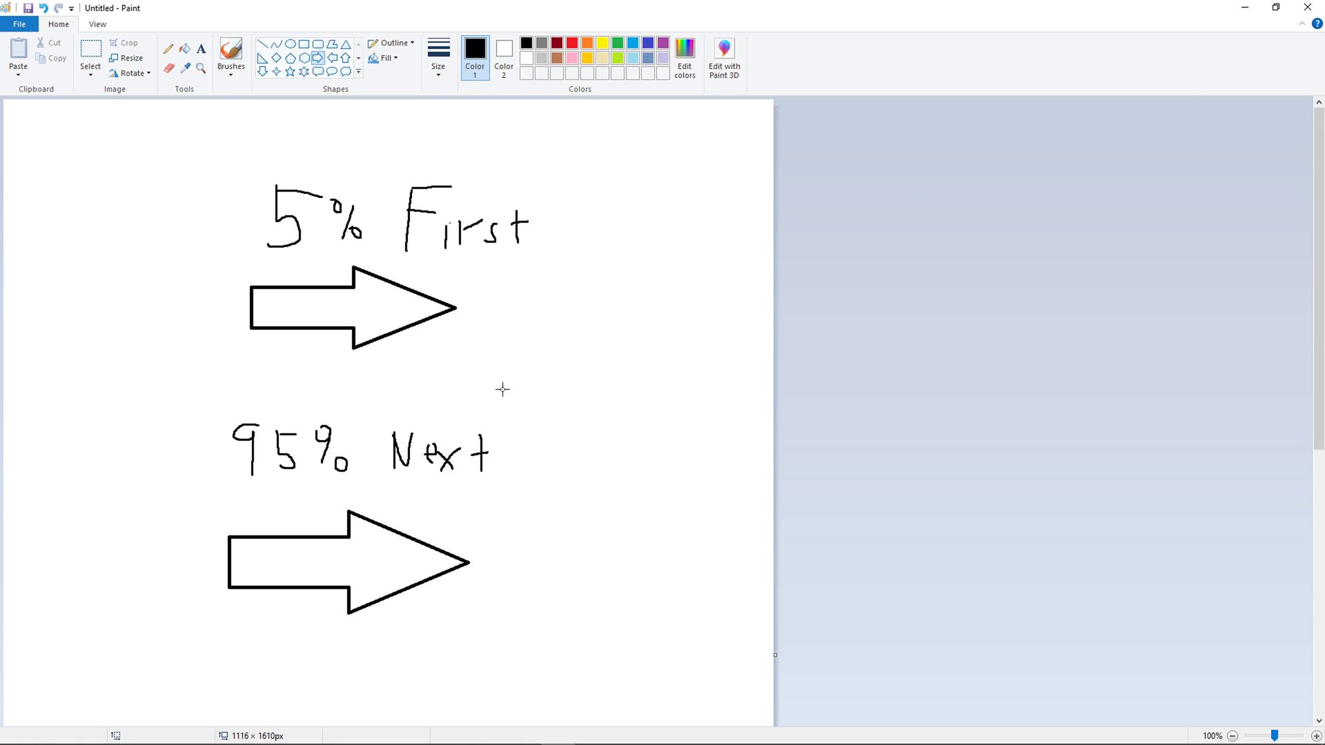
# Bring Chrome's Crypto.com Spot Wallet back in front of the Paint drawing.
pyautogui.click(1245, 8)
pyautogui.scroll(-2, 612, 320)
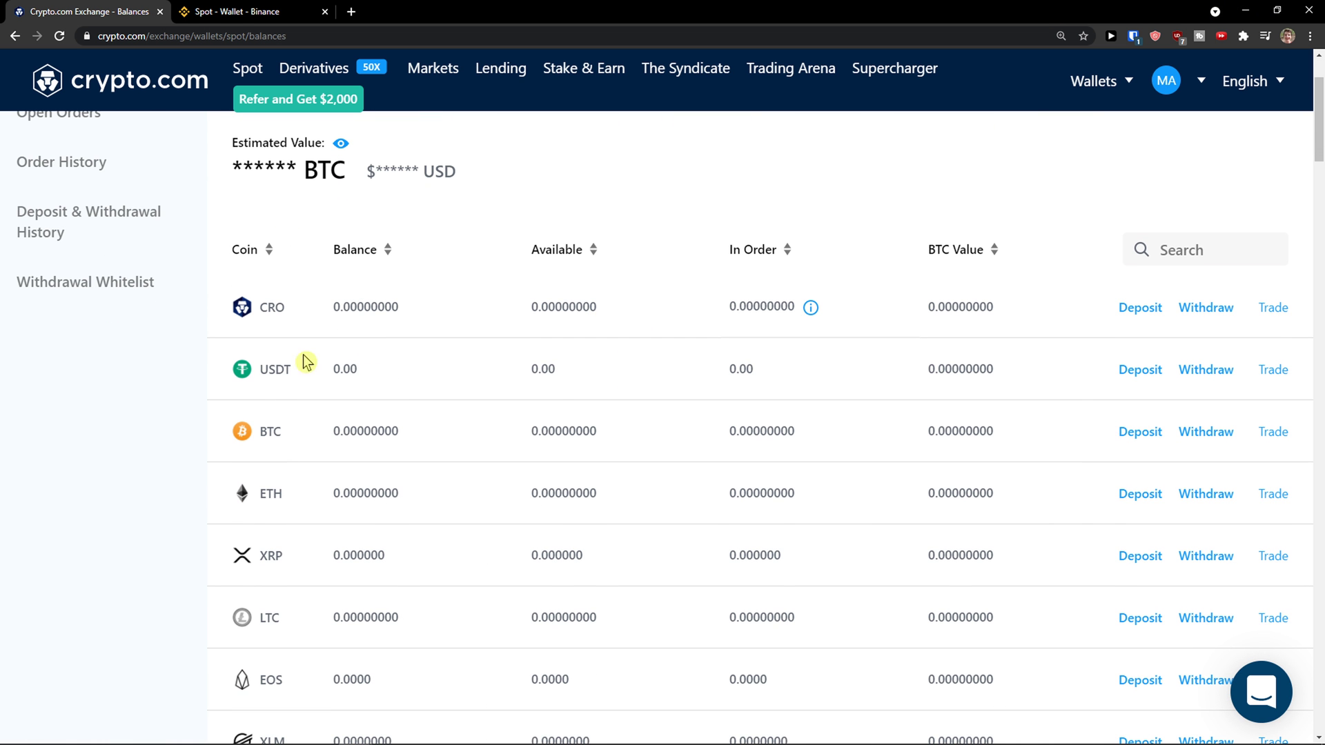
pyautogui.scroll(3, 663, 342)
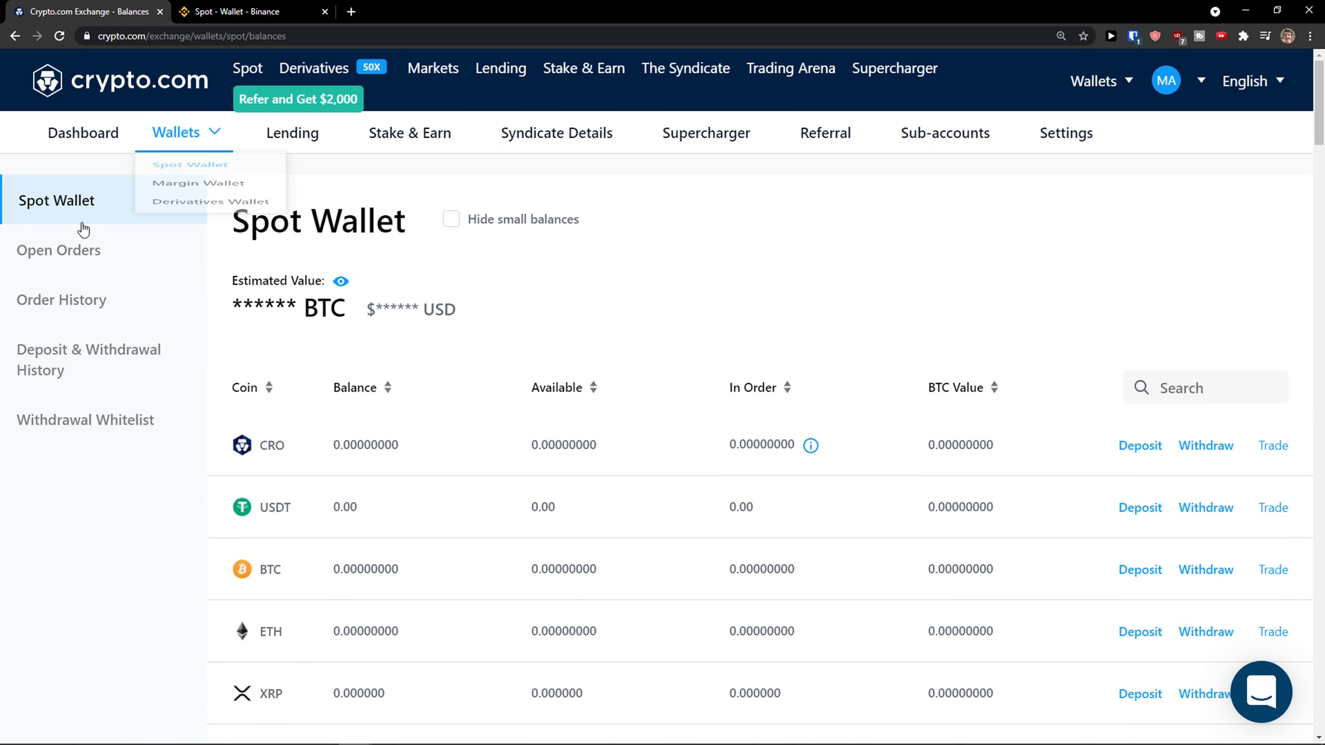
pyautogui.scroll(-1, 519, 290)
pyautogui.scroll(-1, 518, 291)
pyautogui.scroll(-3, 487, 279)
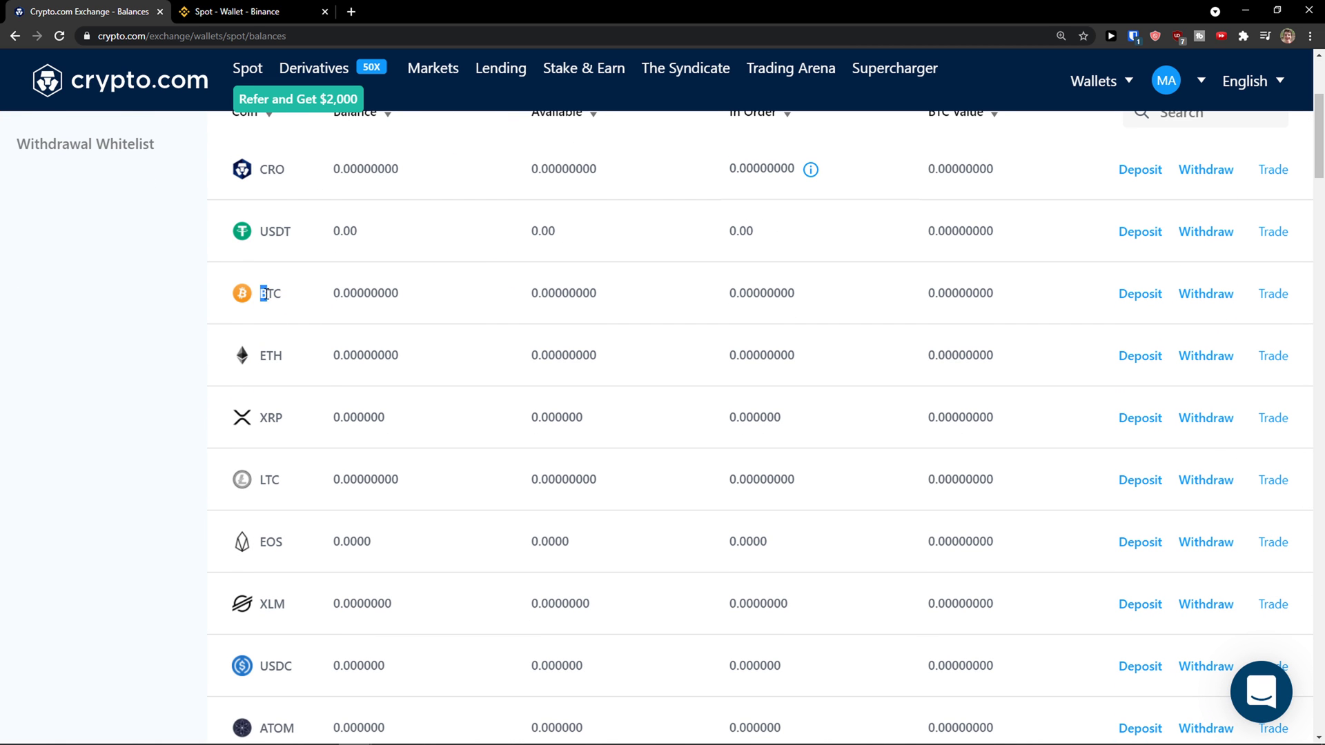
pyautogui.scroll(1, 631, 298)
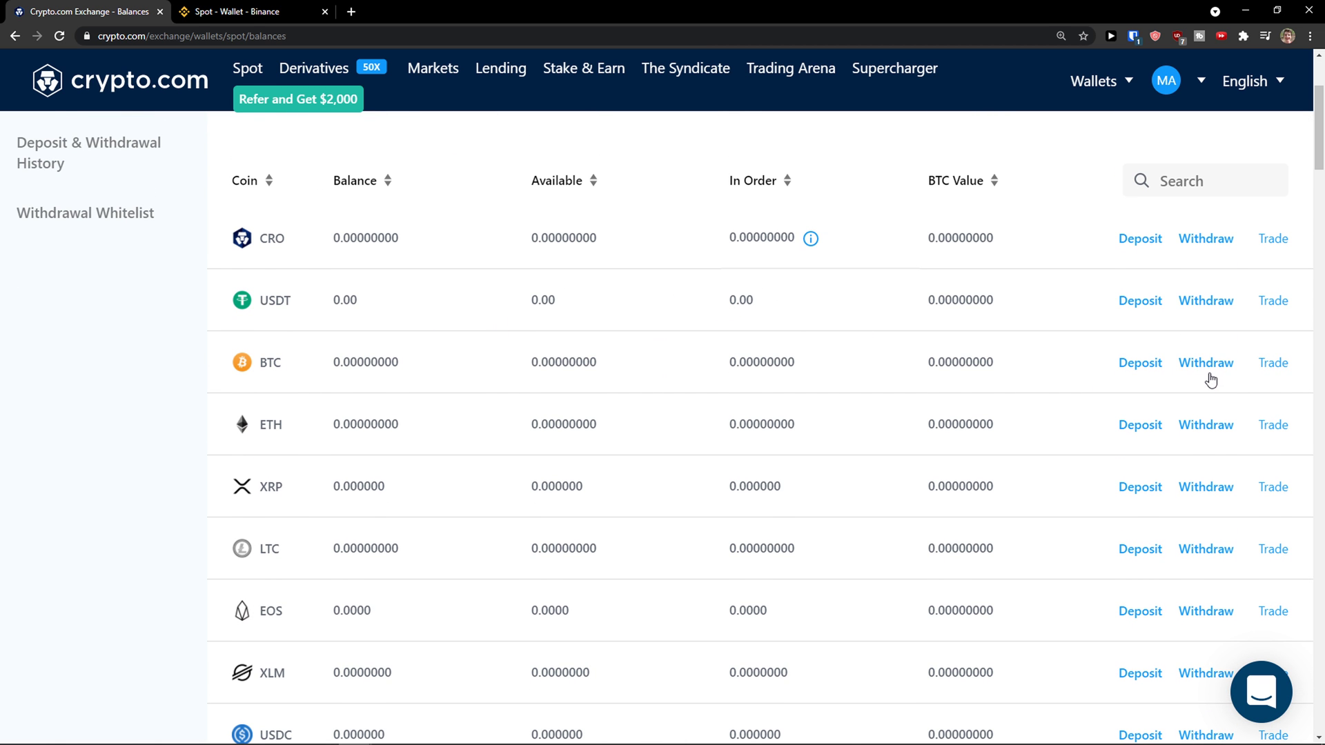
# Start a BTC withdrawal to an External Wallet Address.
pyautogui.click(1205, 317)
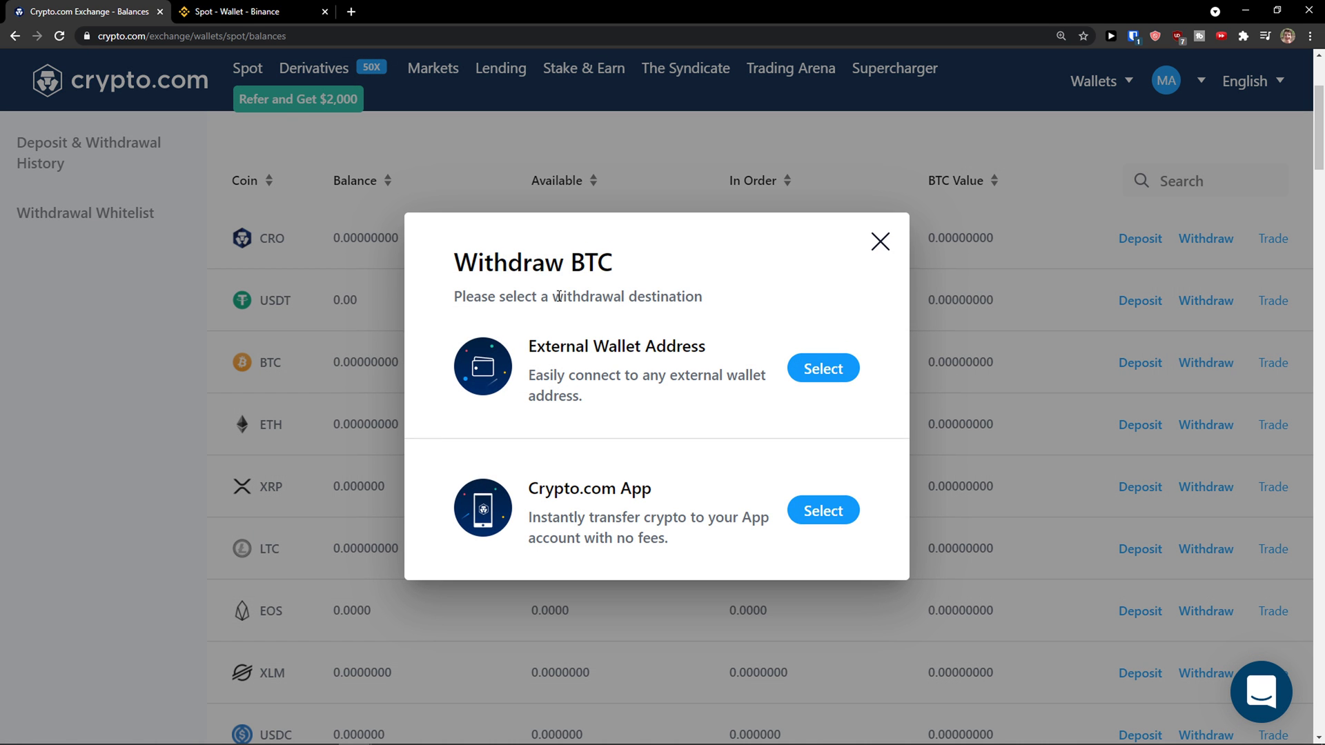
pyautogui.moveTo(530, 493); pyautogui.dragTo(650, 493)
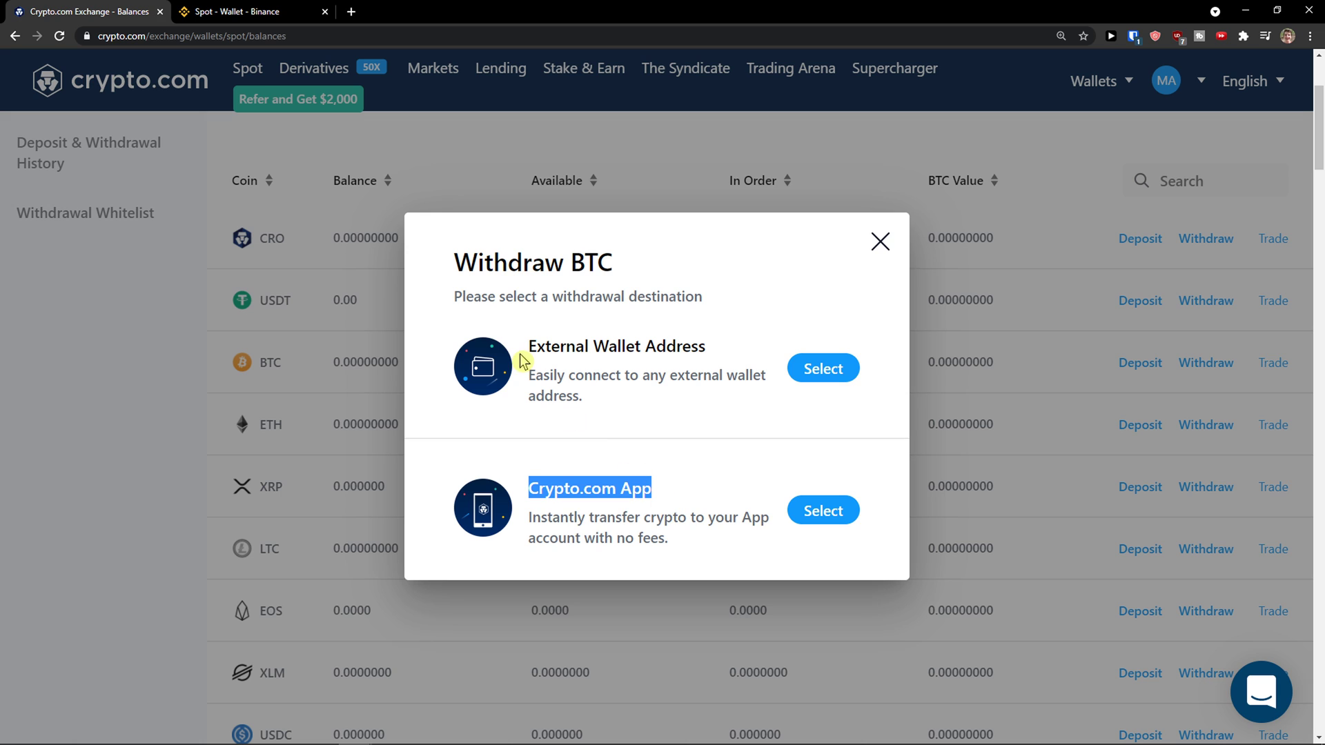
pyautogui.moveTo(528, 346); pyautogui.dragTo(725, 370)
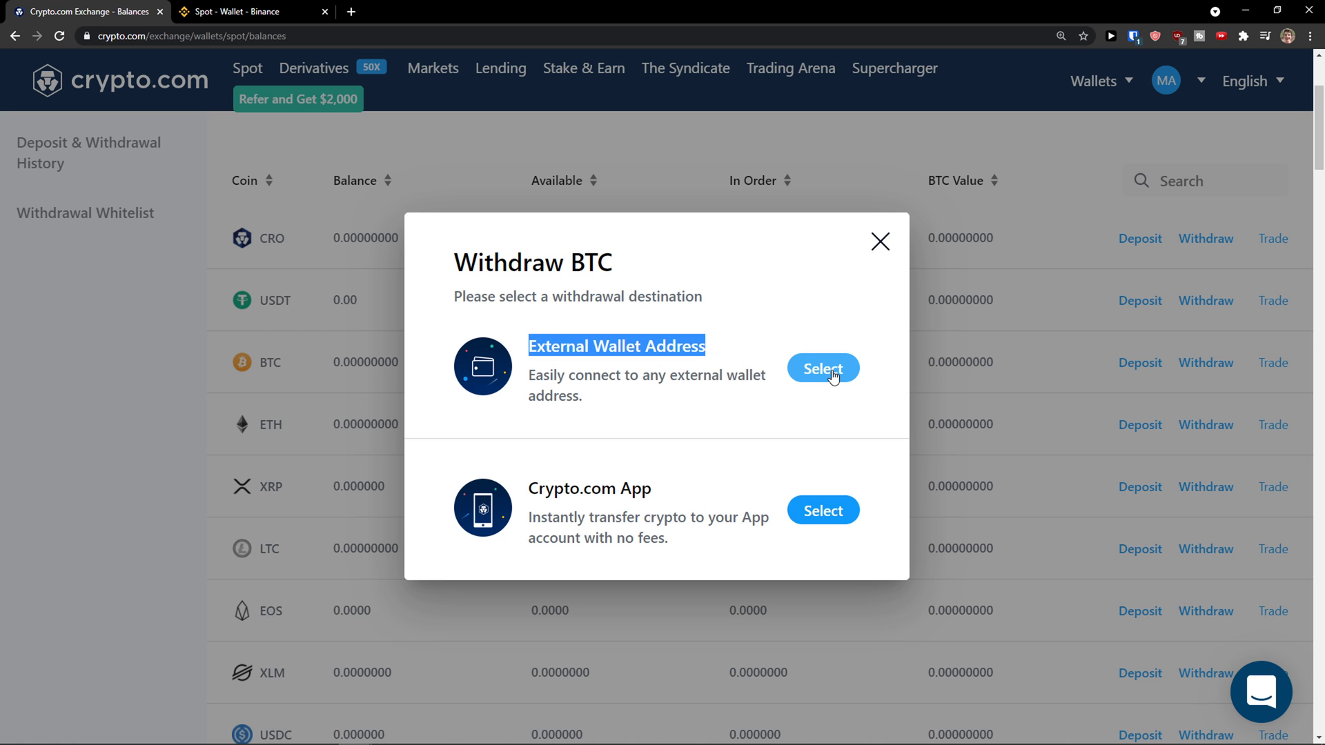
pyautogui.click(834, 374)
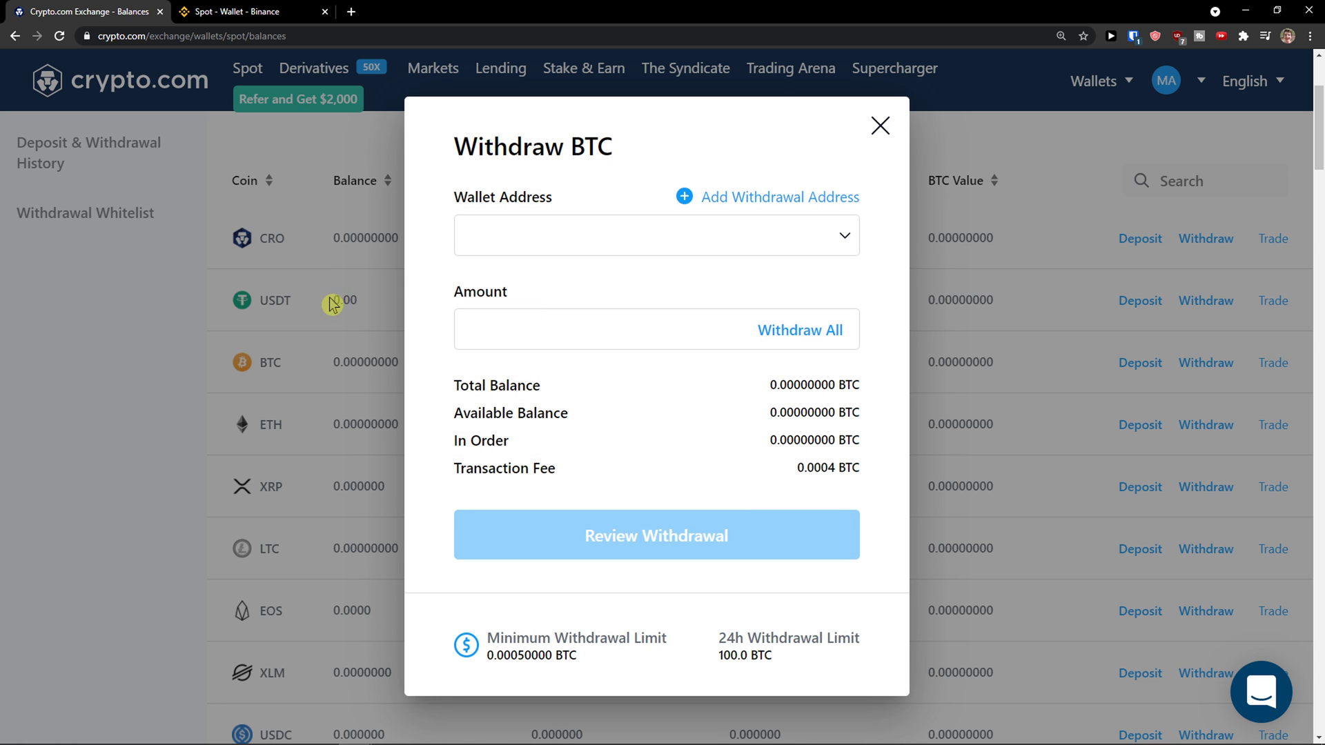
# Find no saved BTC addresses and start adding a new withdrawal address.
pyautogui.click(828, 240)
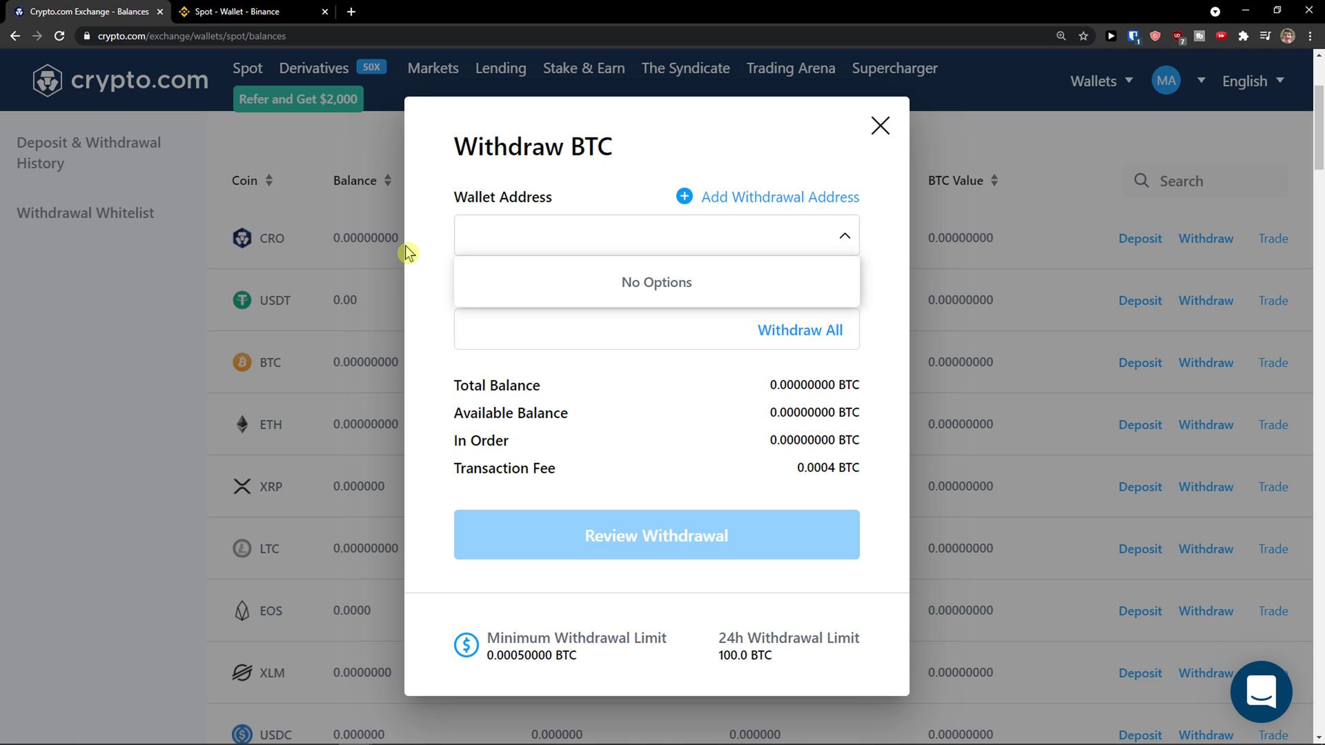
pyautogui.click(427, 256)
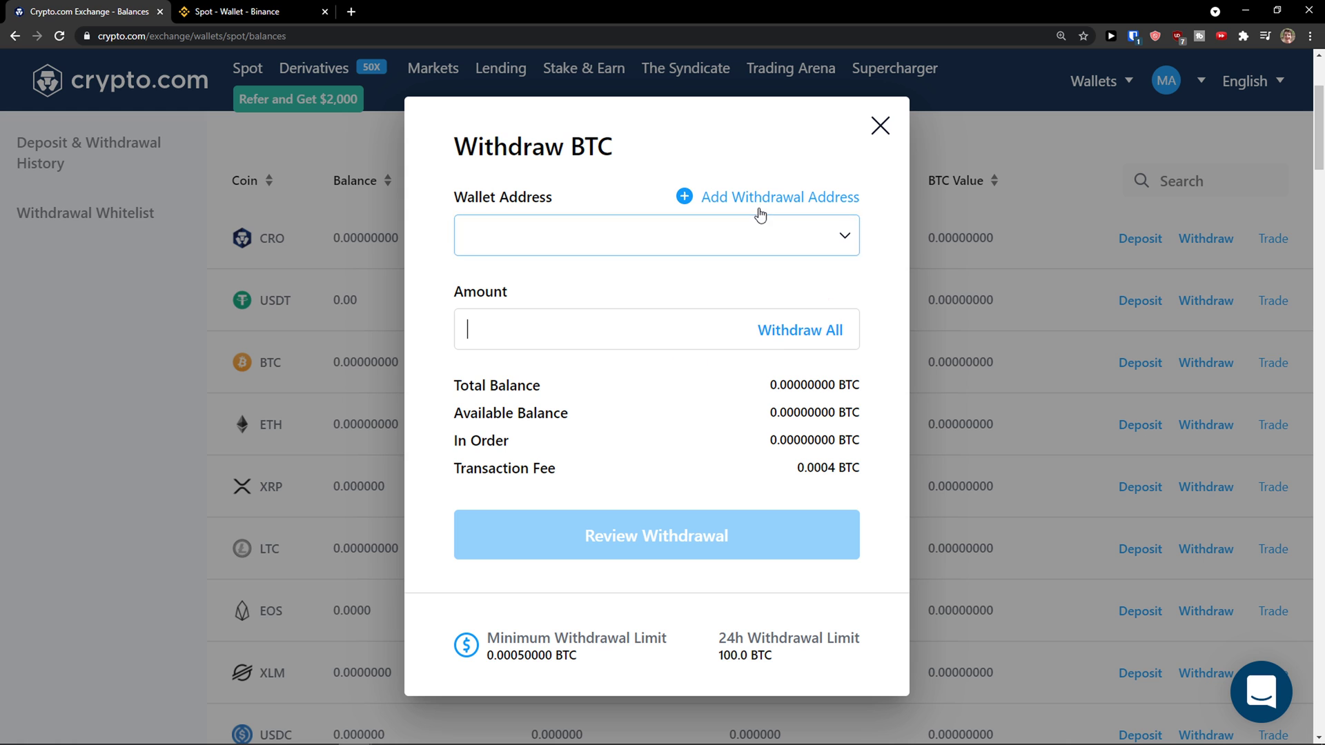
pyautogui.click(714, 235)
pyautogui.click(725, 201)
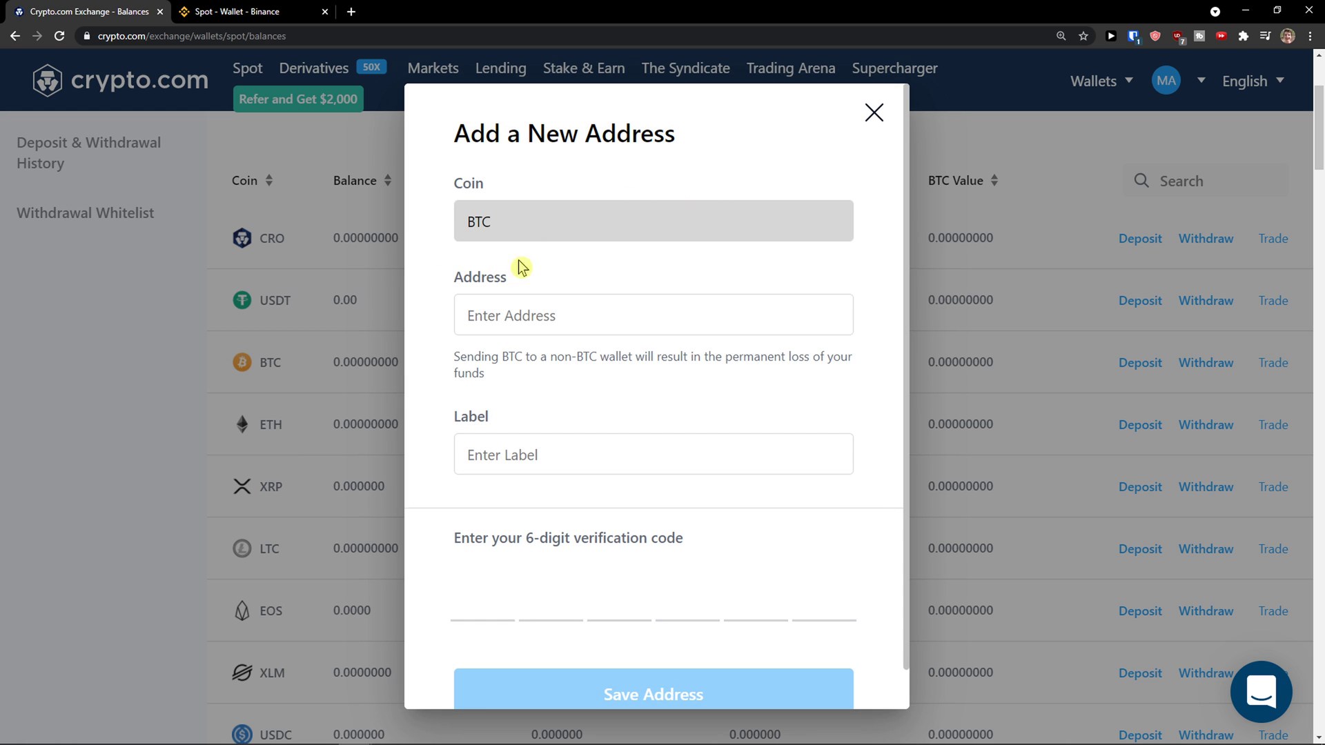
pyautogui.scroll(-1, 484, 214)
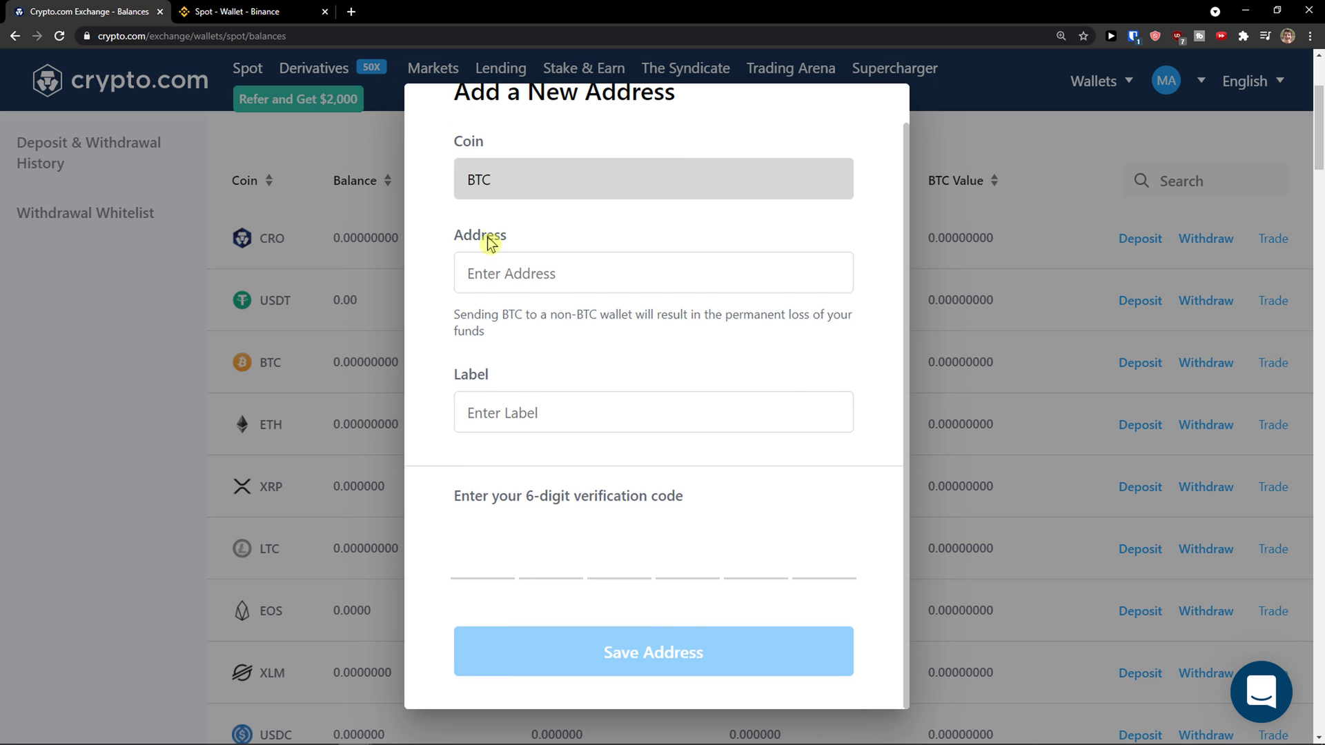
pyautogui.click(555, 403)
pyautogui.click(543, 362)
pyautogui.moveTo(455, 314)
pyautogui.mouseDown()
pyautogui.moveTo(559, 332)
pyautogui.moveTo(828, 333)
pyautogui.mouseUp()
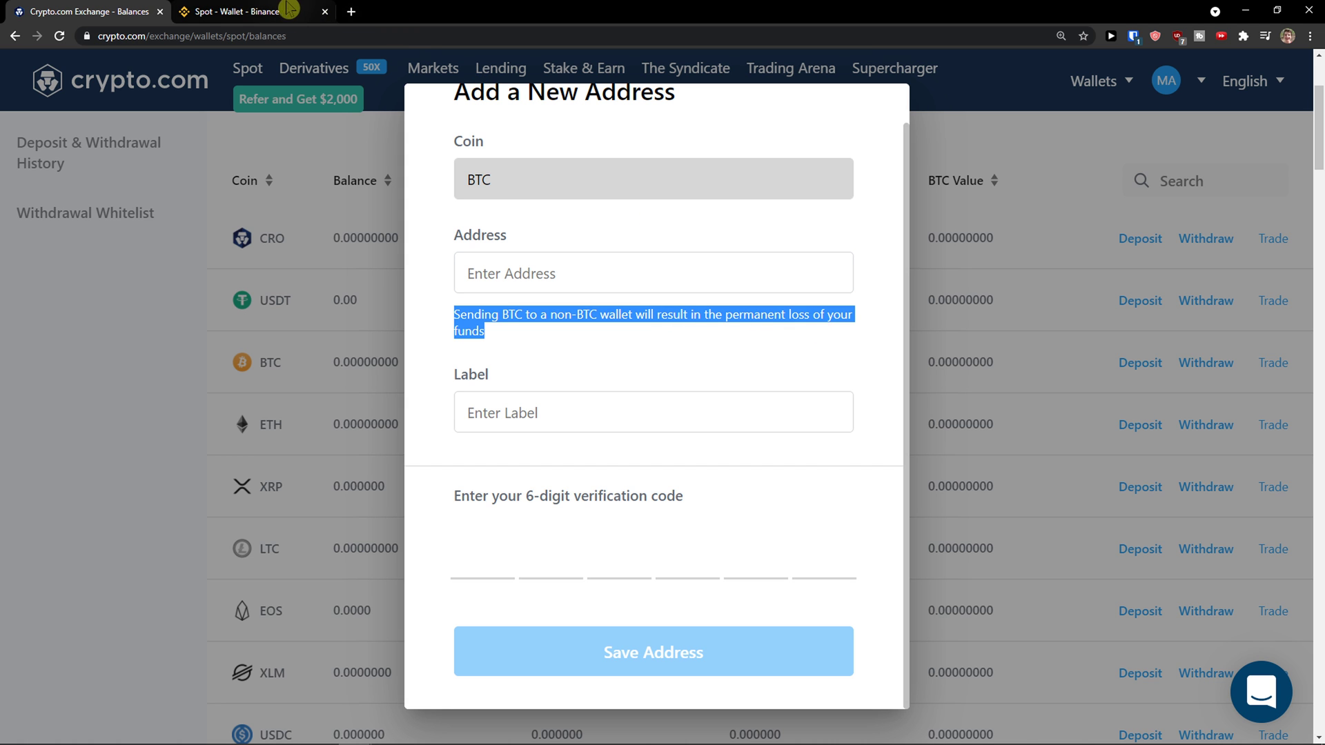
pyautogui.click(249, 12)
pyautogui.scroll(-2, 701, 267)
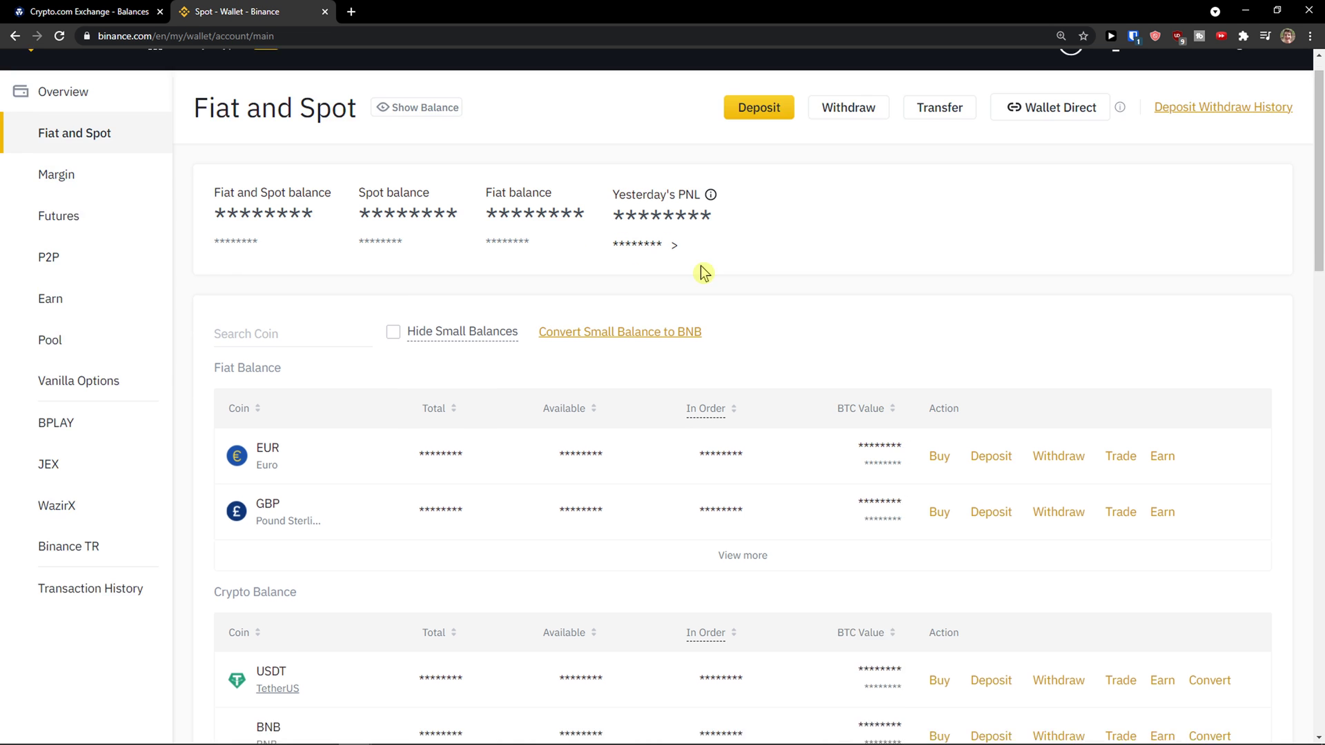
pyautogui.scroll(-3, 701, 265)
pyautogui.scroll(-2, 614, 271)
pyautogui.scroll(-1, 419, 275)
pyautogui.scroll(-2, 419, 274)
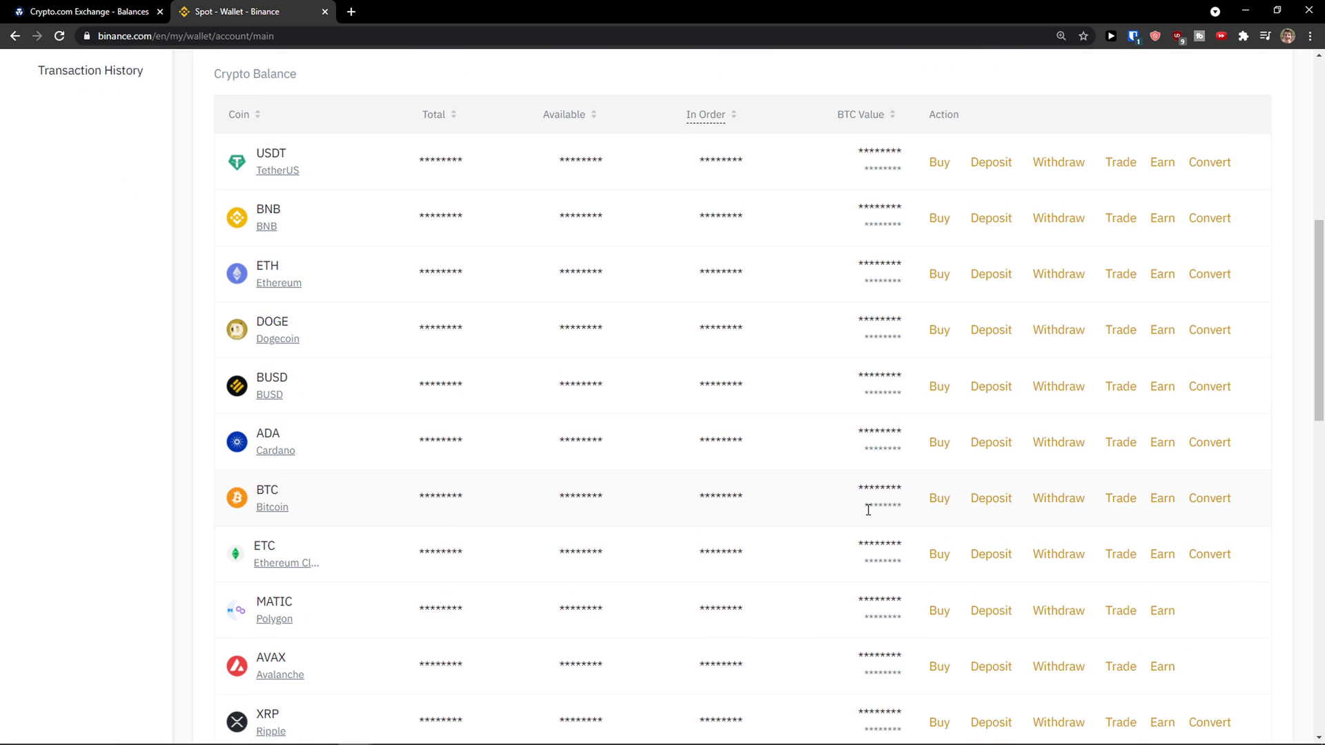
# Open Binance's BTC deposit page and copy its Bitcoin-network deposit address.
pyautogui.click(992, 498)
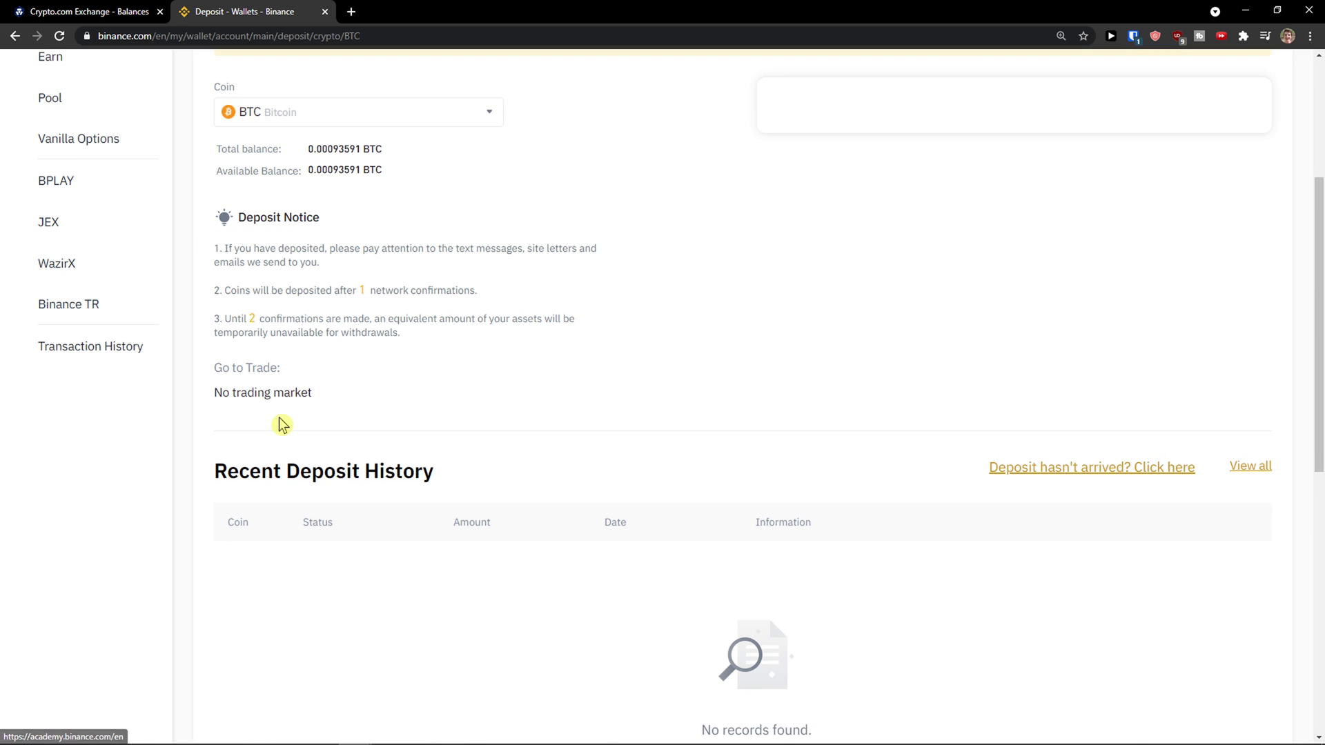
pyautogui.scroll(-1, 278, 424)
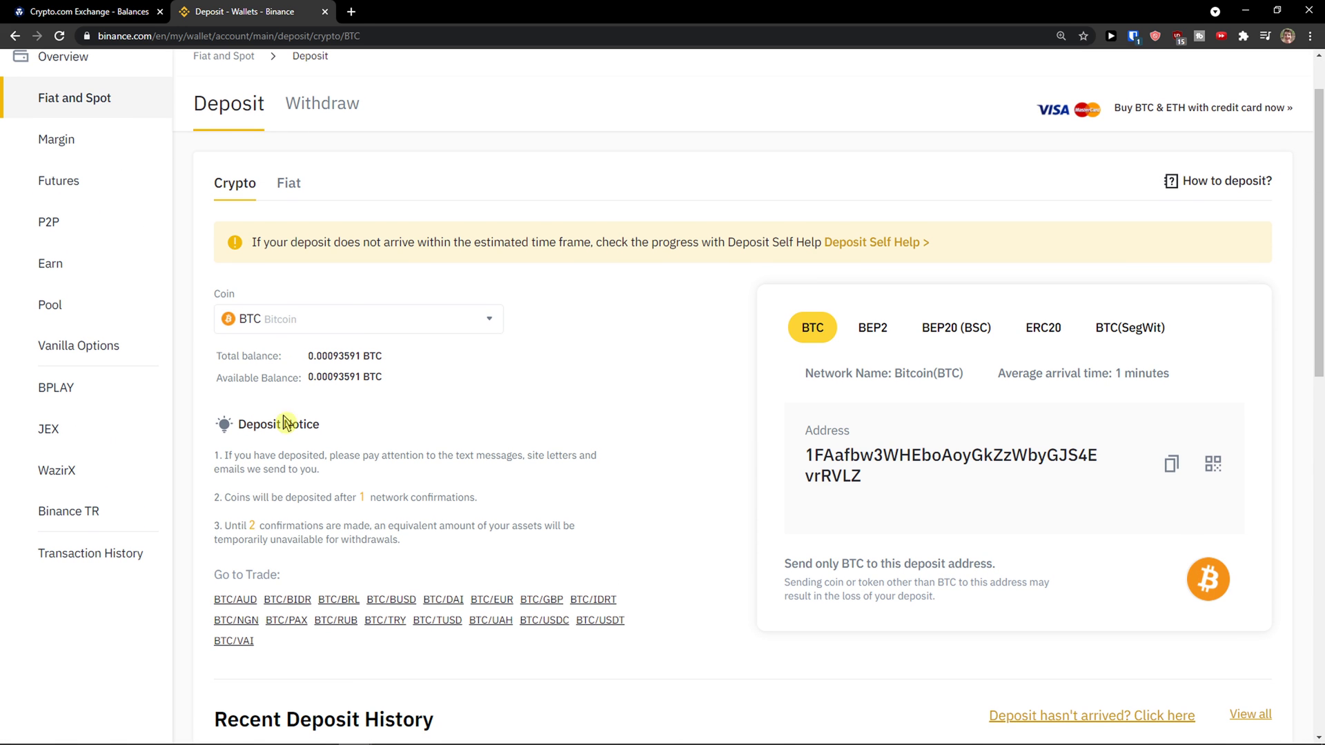
pyautogui.doubleClick(875, 455)
pyautogui.hotkey('ctrl', 'c')
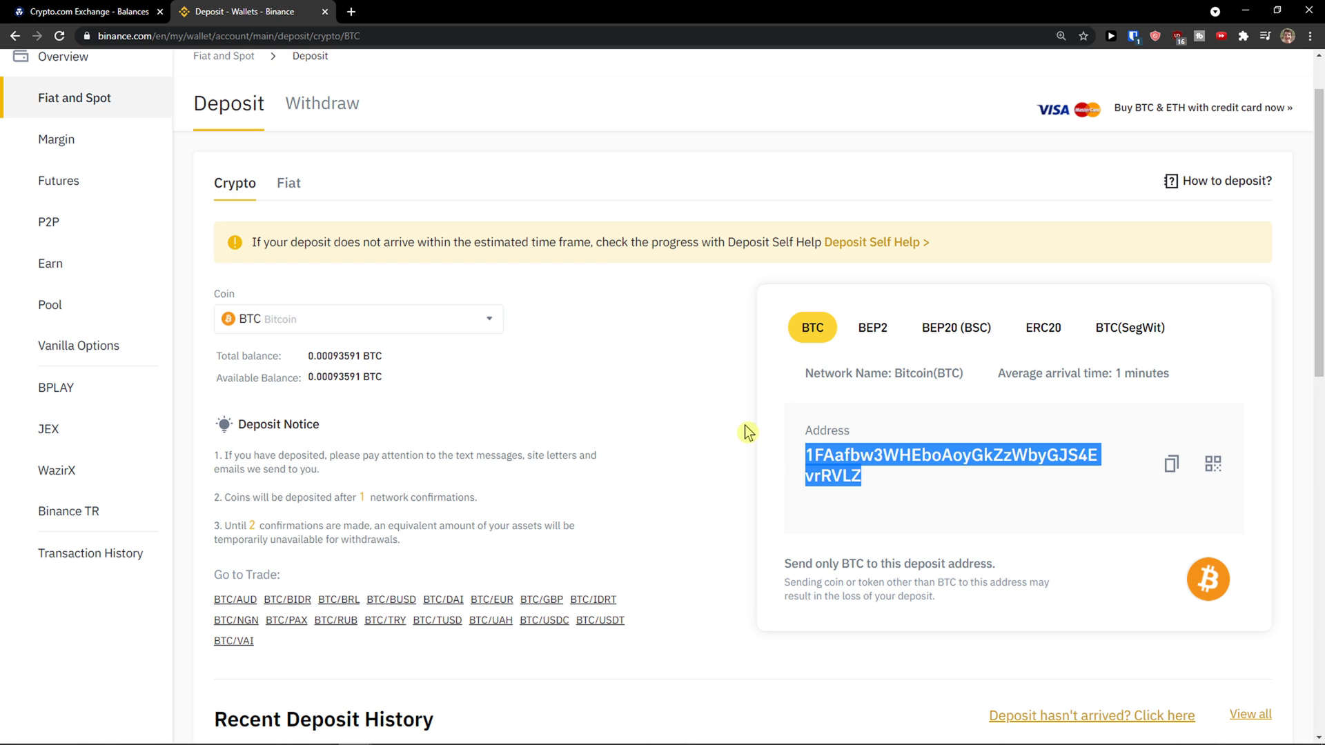
pyautogui.click(352, 12)
pyautogui.moveTo(373, 11); pyautogui.dragTo(466, 228)
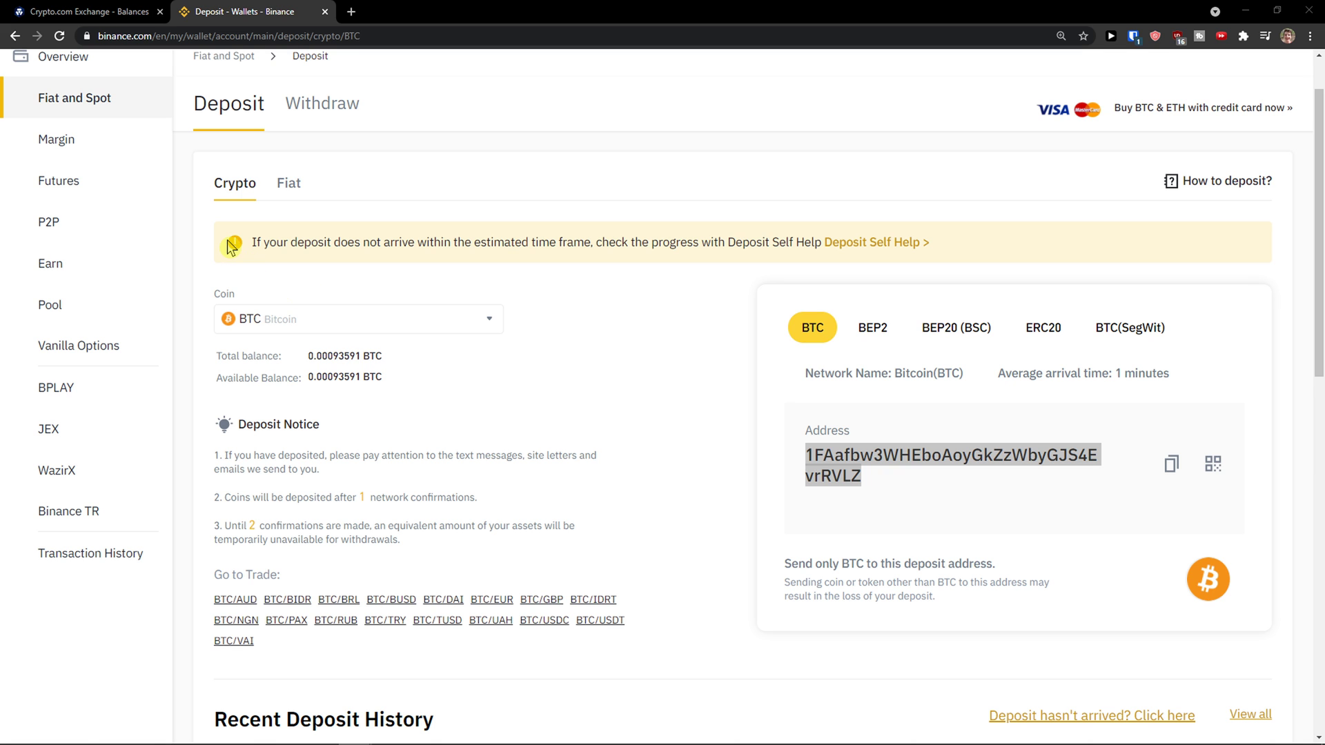
# Paste the copied address into Crypto.com's Address field, then return to Binance.
pyautogui.click(88, 11)
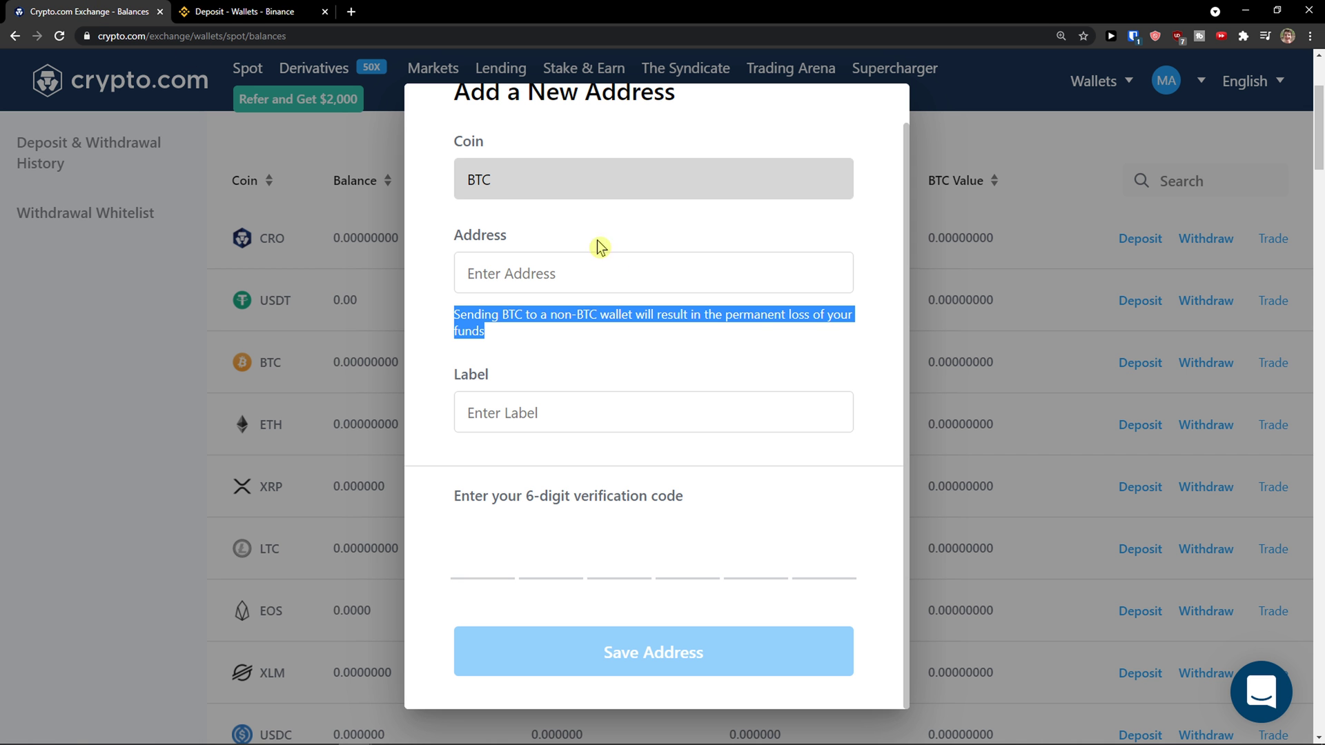
pyautogui.click(590, 268)
pyautogui.hotkey('ctrl', 'v')
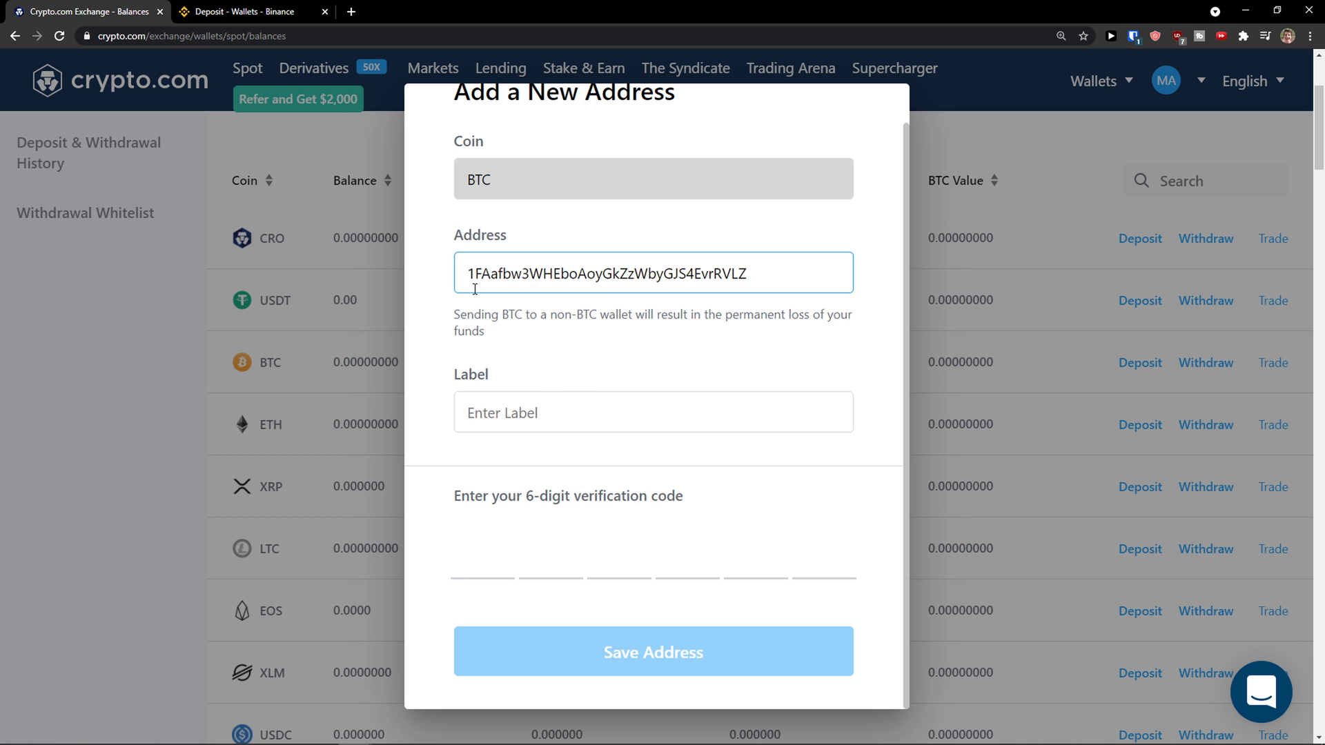
pyautogui.click(558, 415)
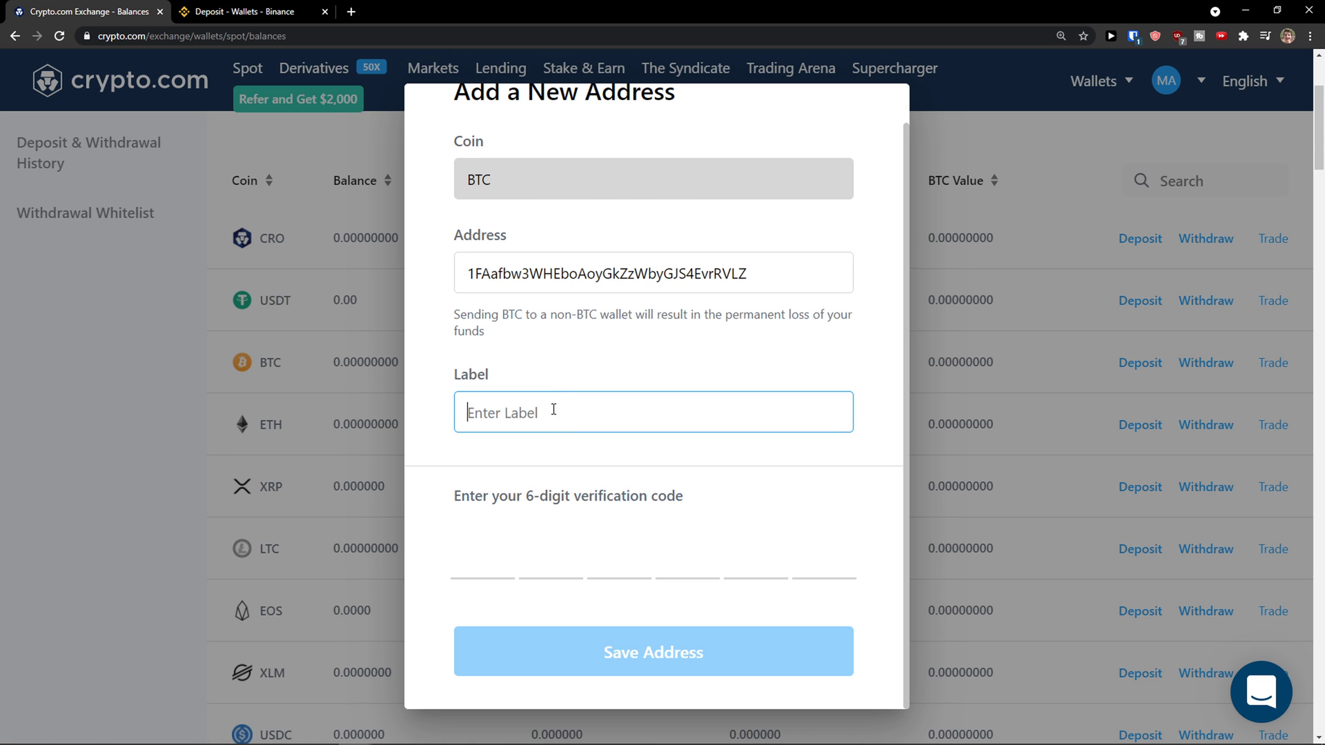
pyautogui.click(252, 12)
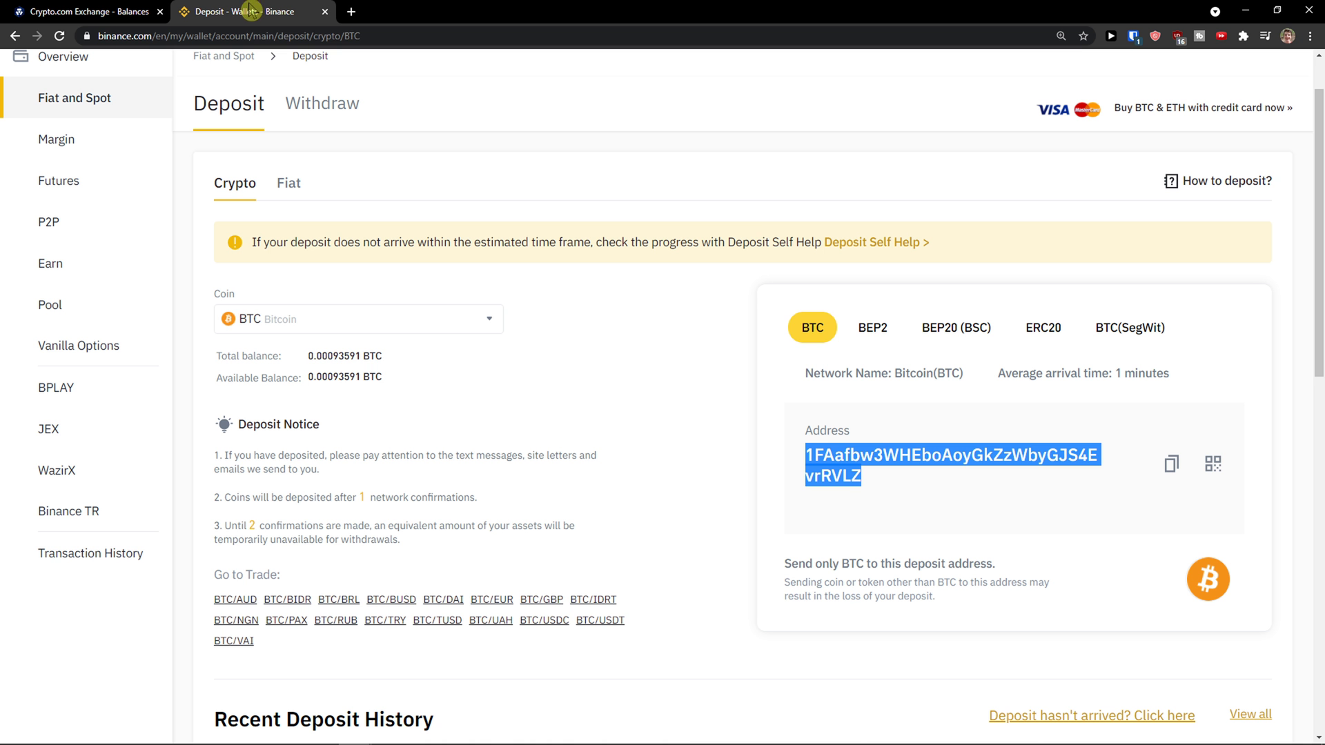
pyautogui.click(873, 328)
pyautogui.click(807, 290)
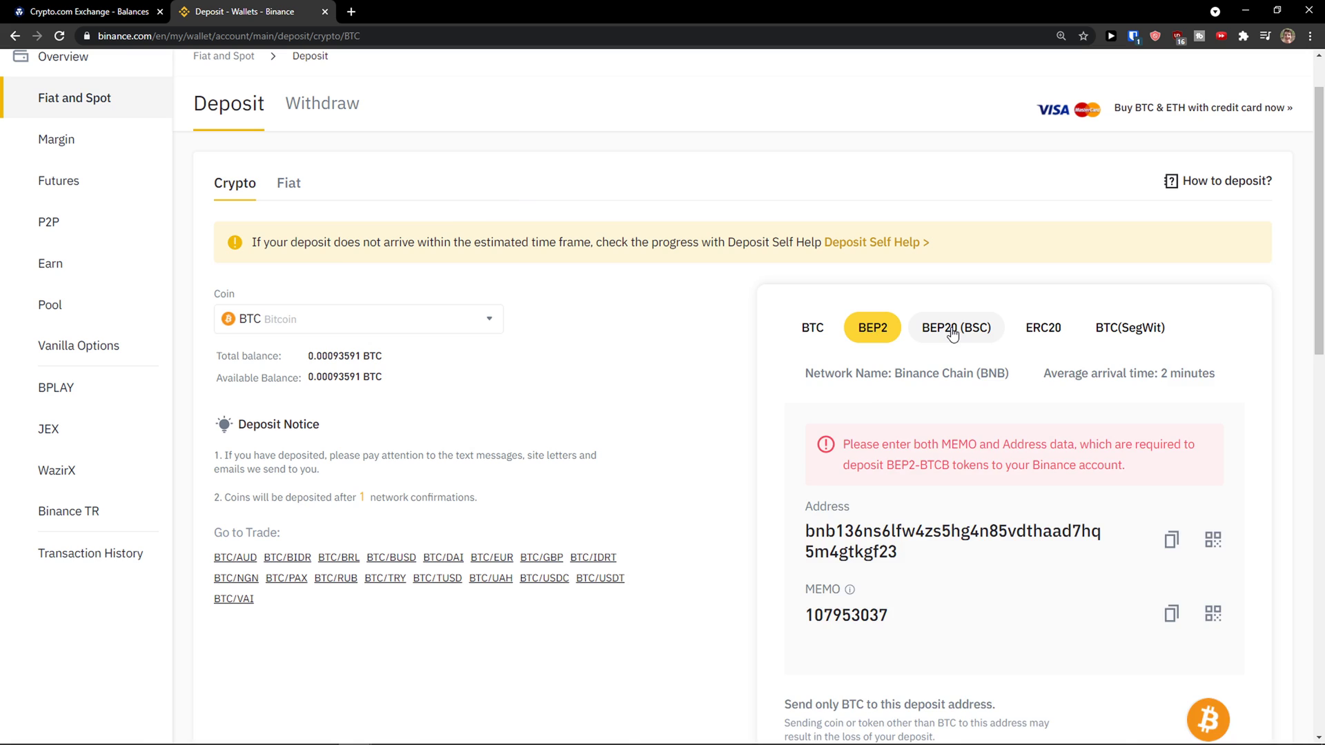
pyautogui.click(954, 334)
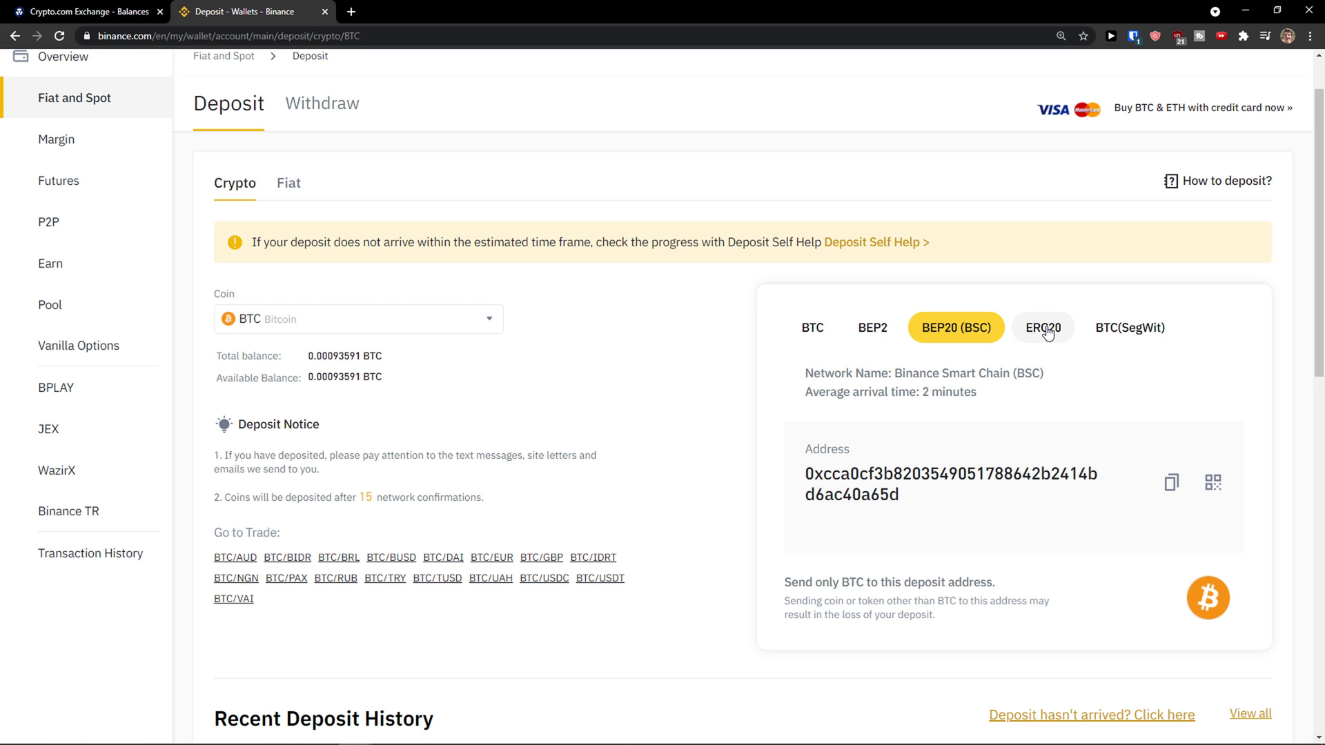
pyautogui.click(813, 328)
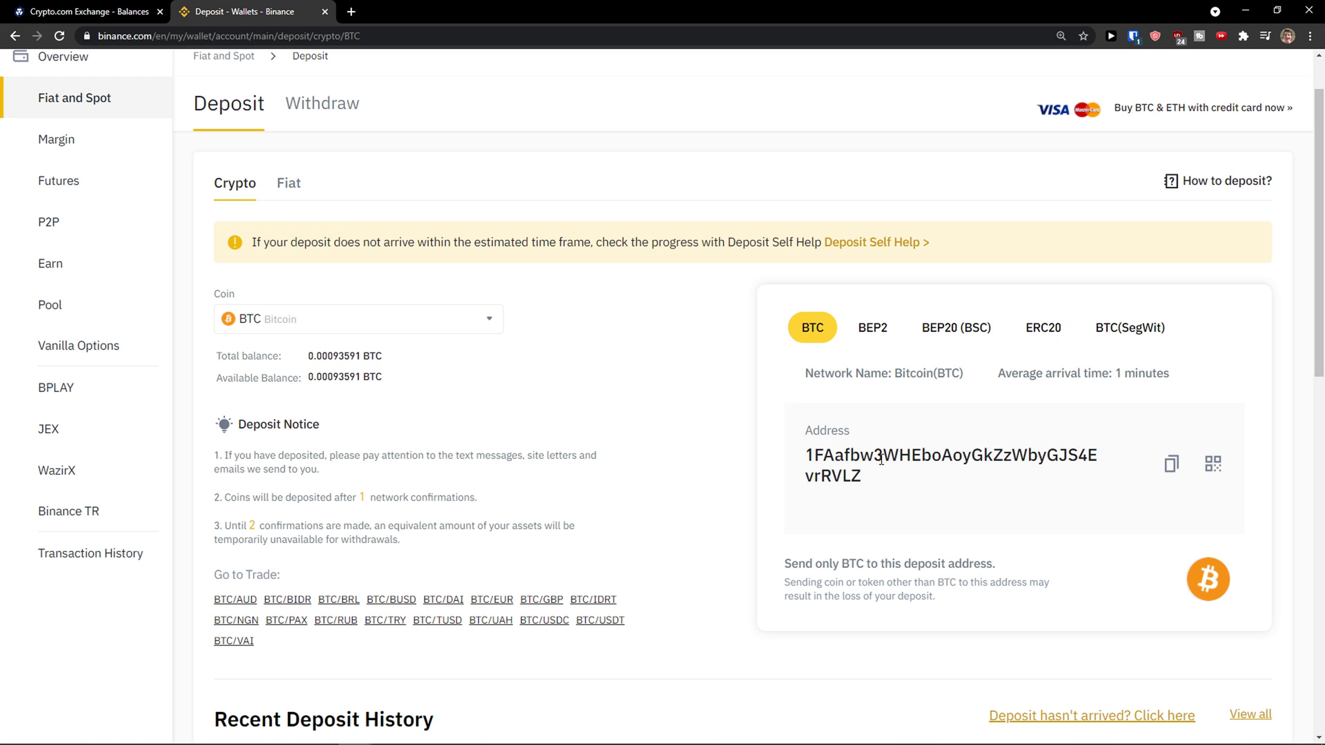
pyautogui.hotkey('ctrl', 'Tab')
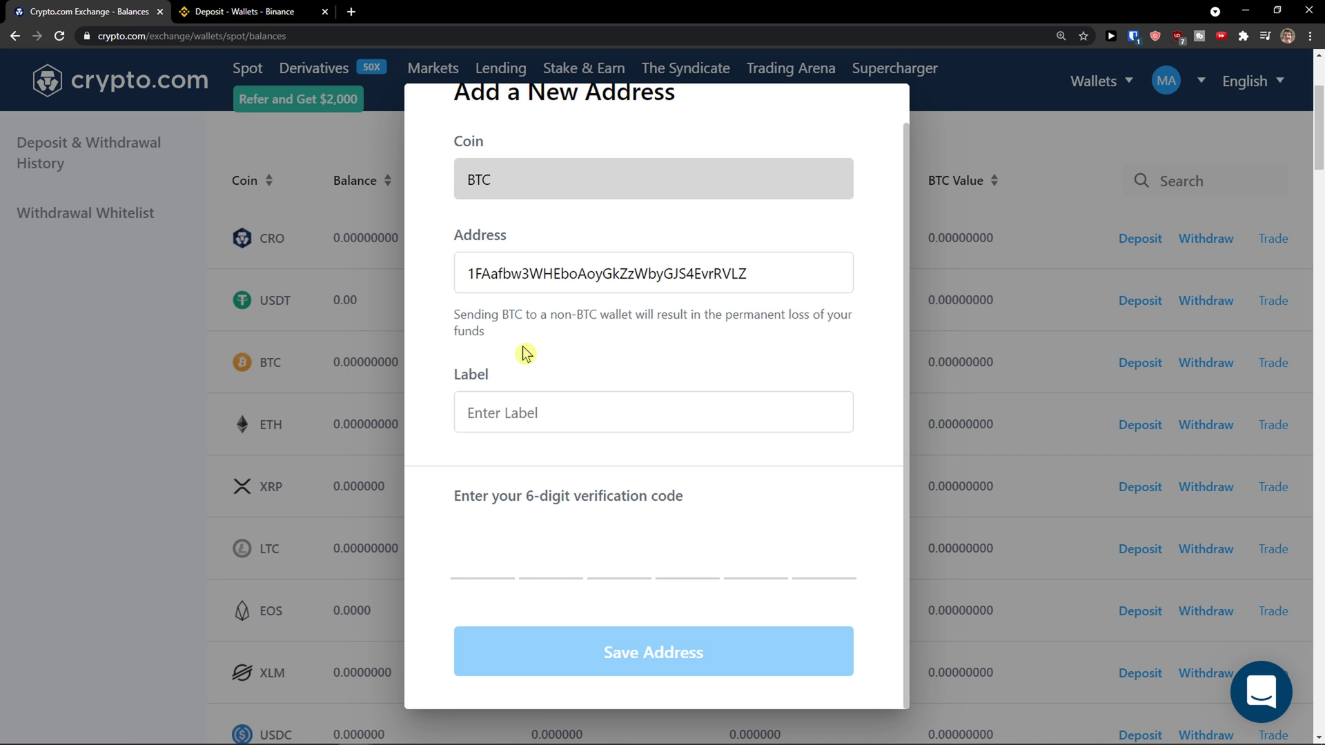
# Label the address CRYPTO, enter the 6-digit verification code, and save it.
pyautogui.click(560, 415)
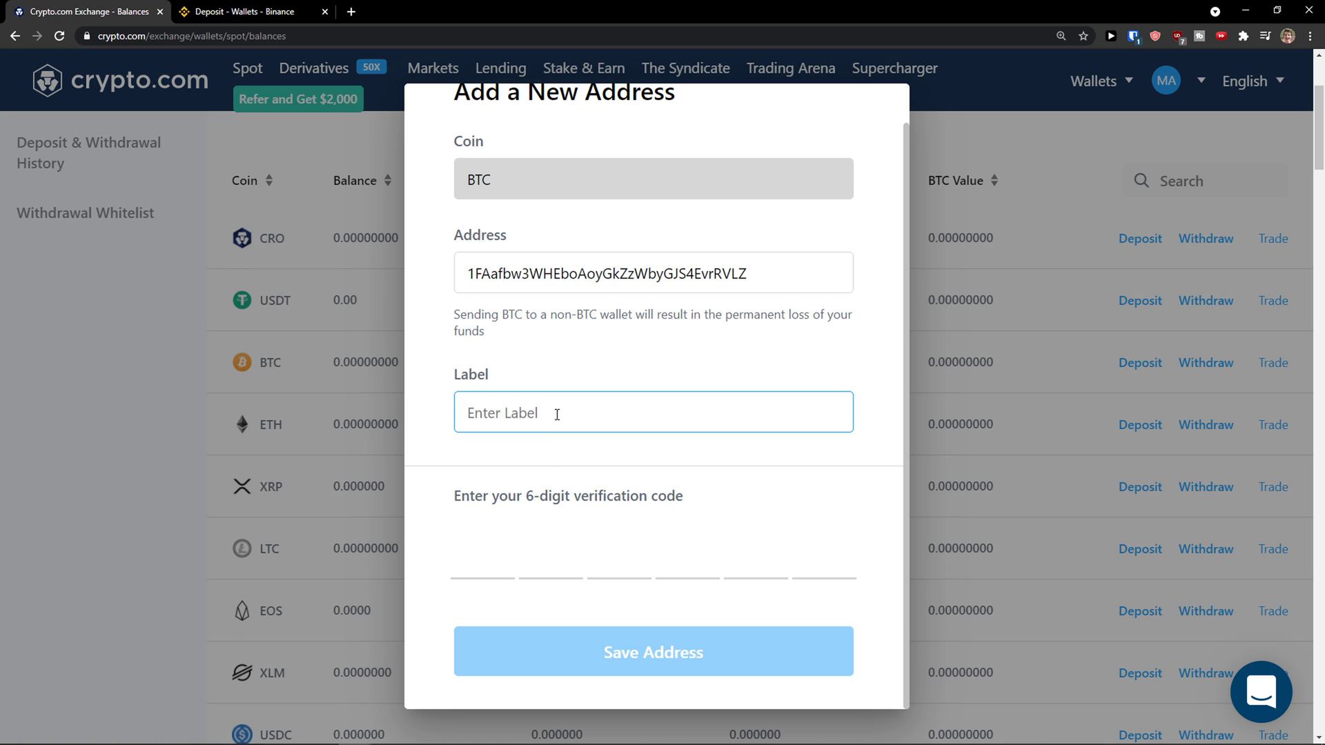
pyautogui.write('CRYPTO')
pyautogui.press('Tab')
pyautogui.scroll(1, 556, 415)
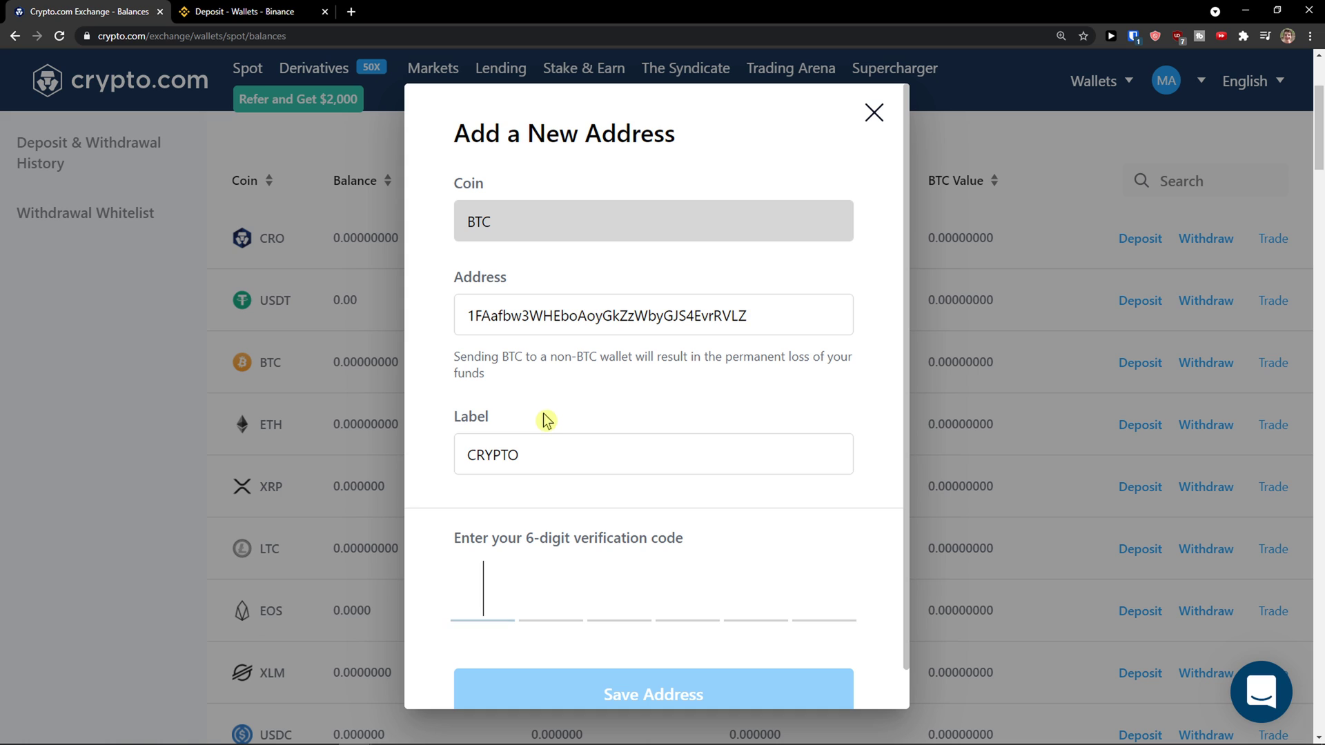
pyautogui.click(581, 454)
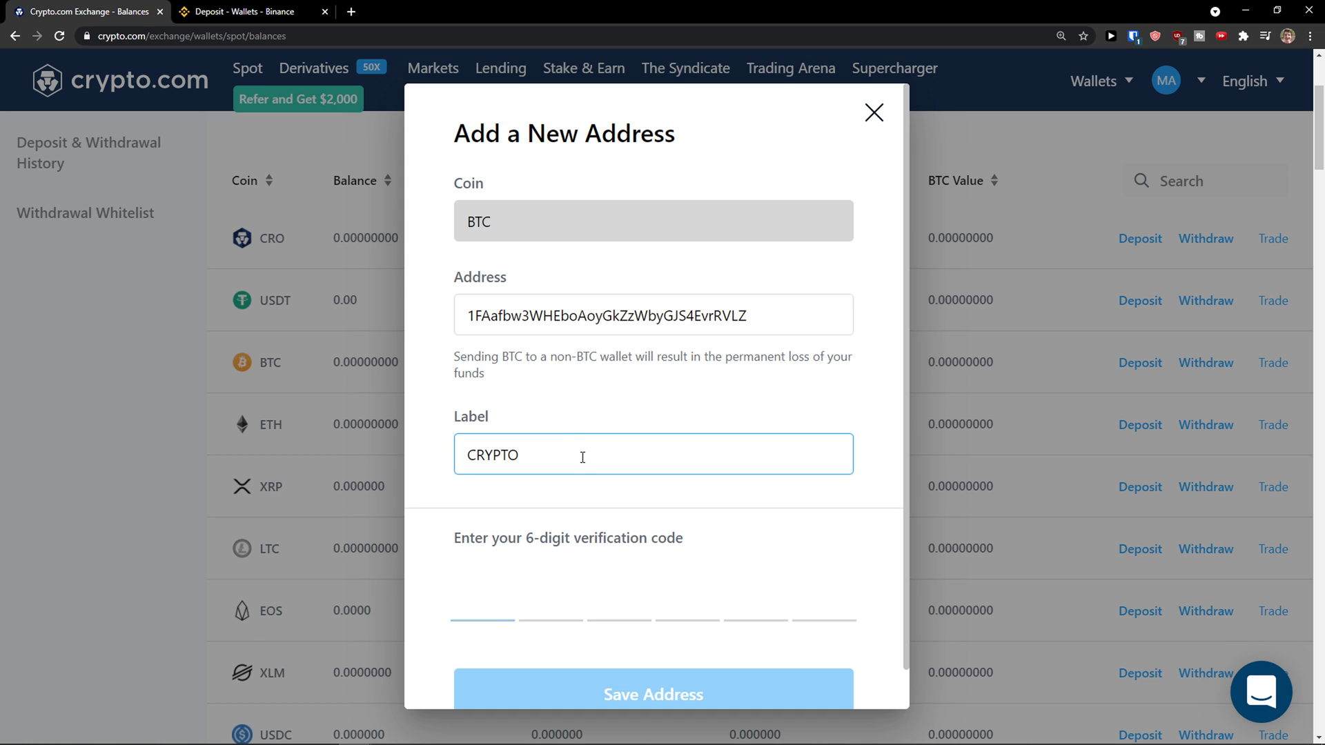
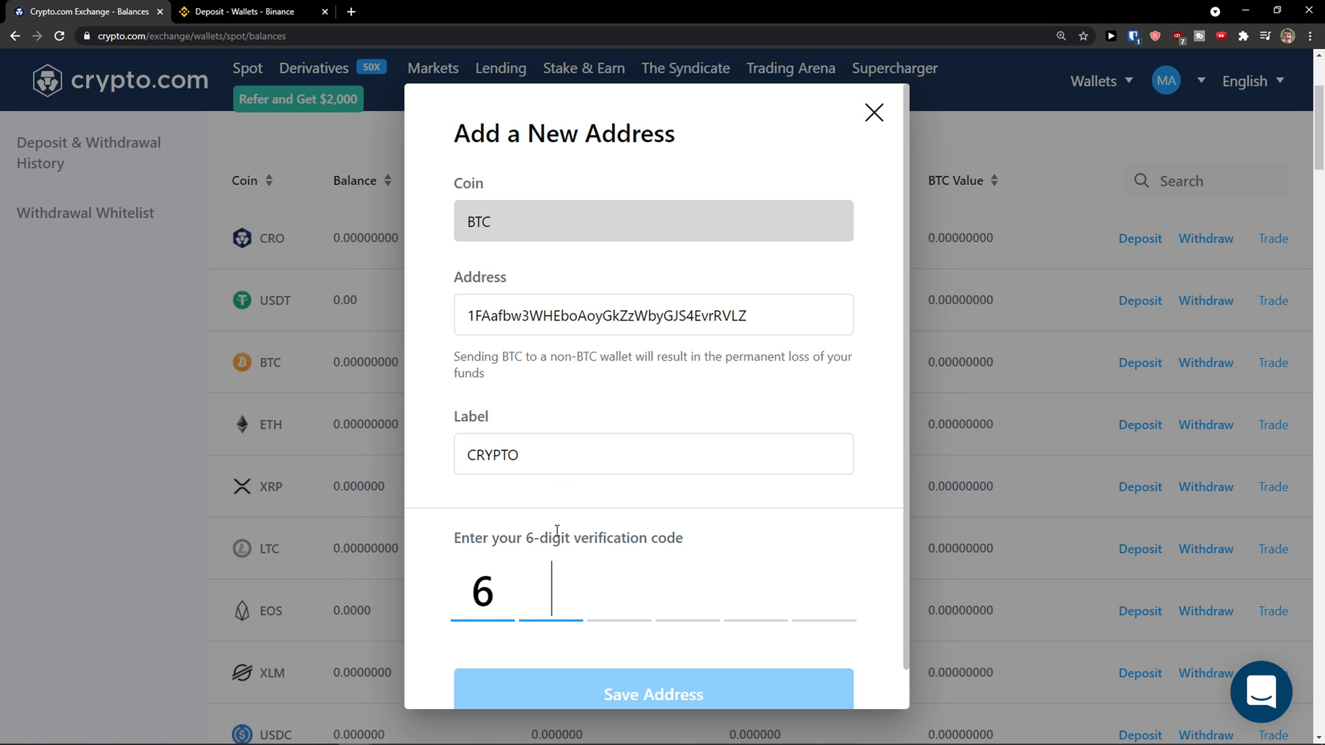
pyautogui.press('Return')
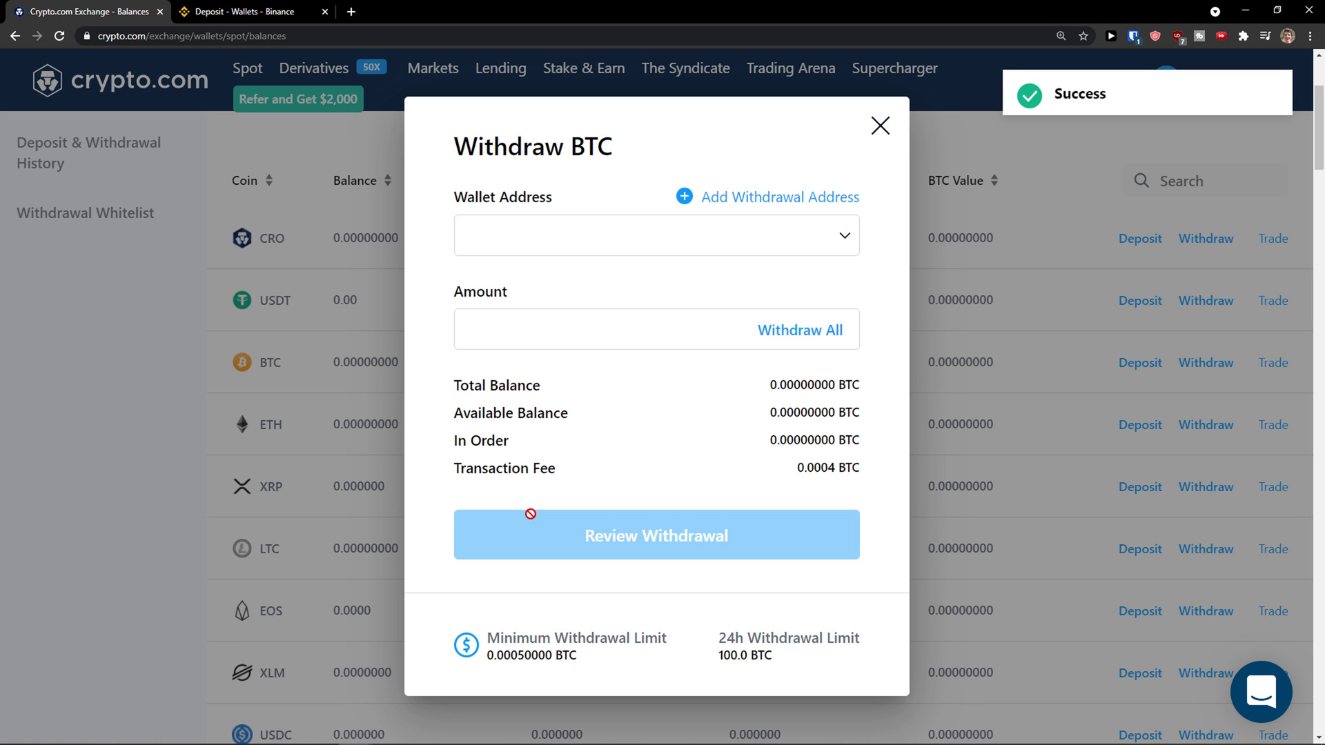
# Pick the CRYPTO address, apply Withdraw All, then switch to Binance's deposit page.
pyautogui.click(586, 237)
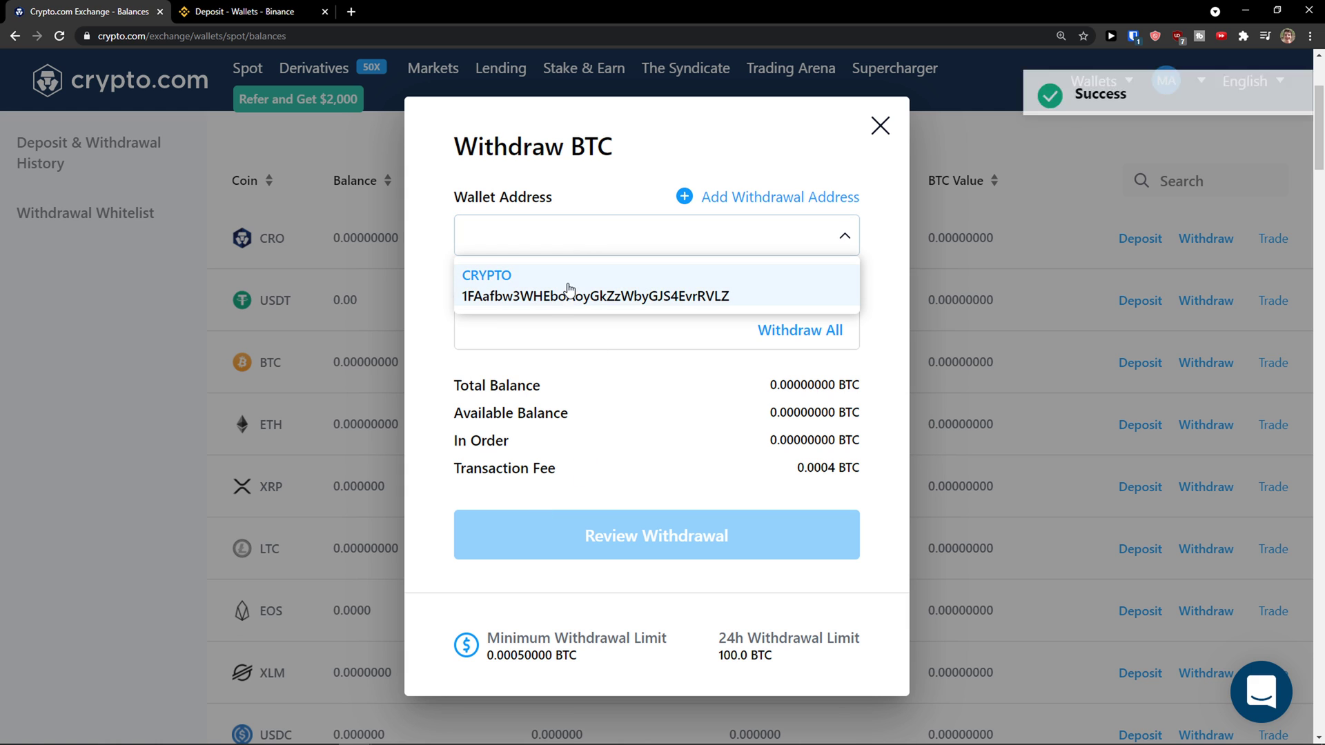
pyautogui.click(565, 298)
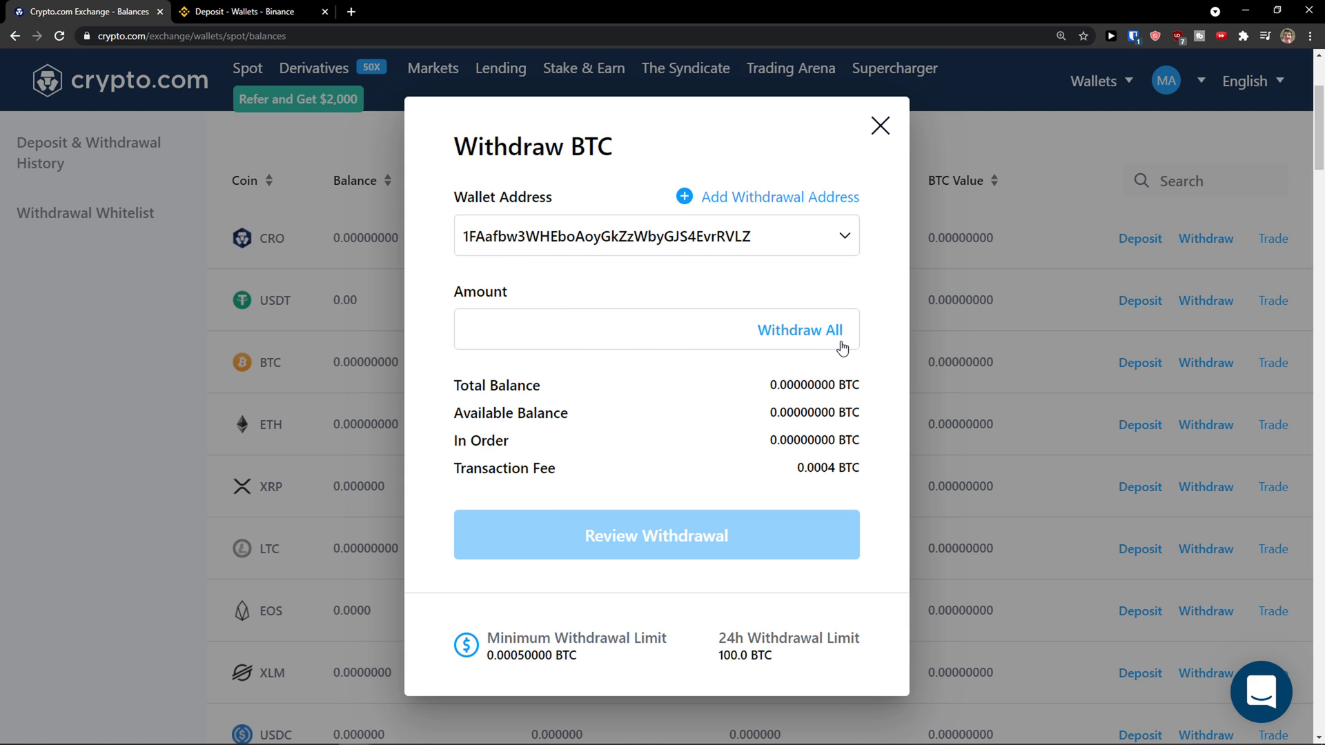
pyautogui.click(799, 329)
pyautogui.scroll(-1, 688, 537)
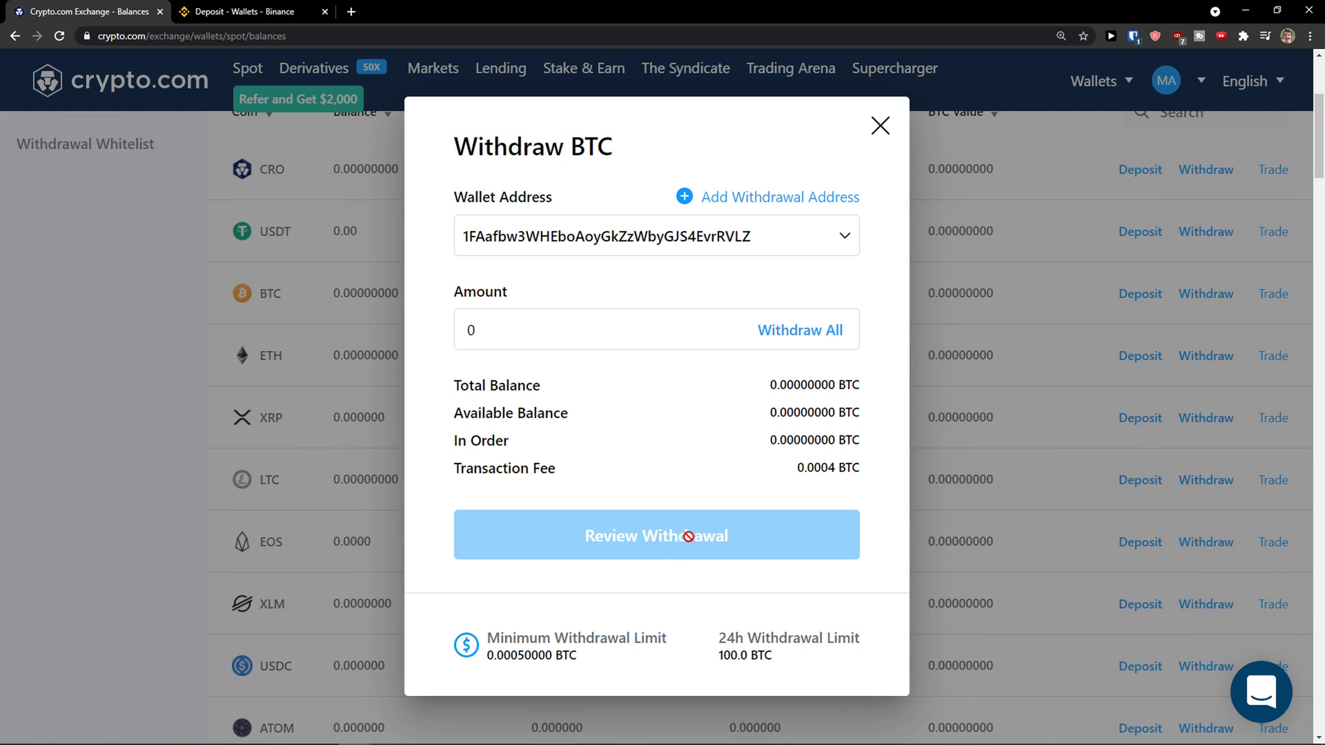
pyautogui.click(245, 11)
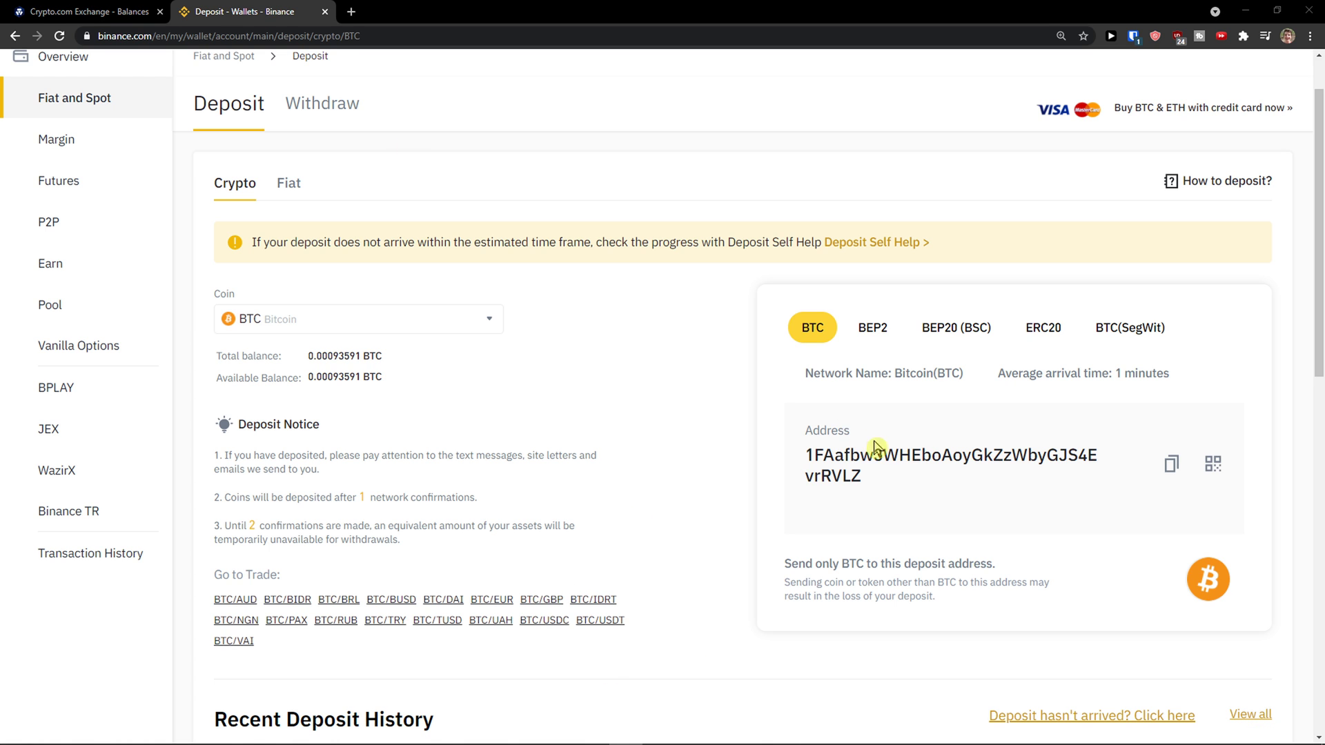
pyautogui.scroll(1, 870, 450)
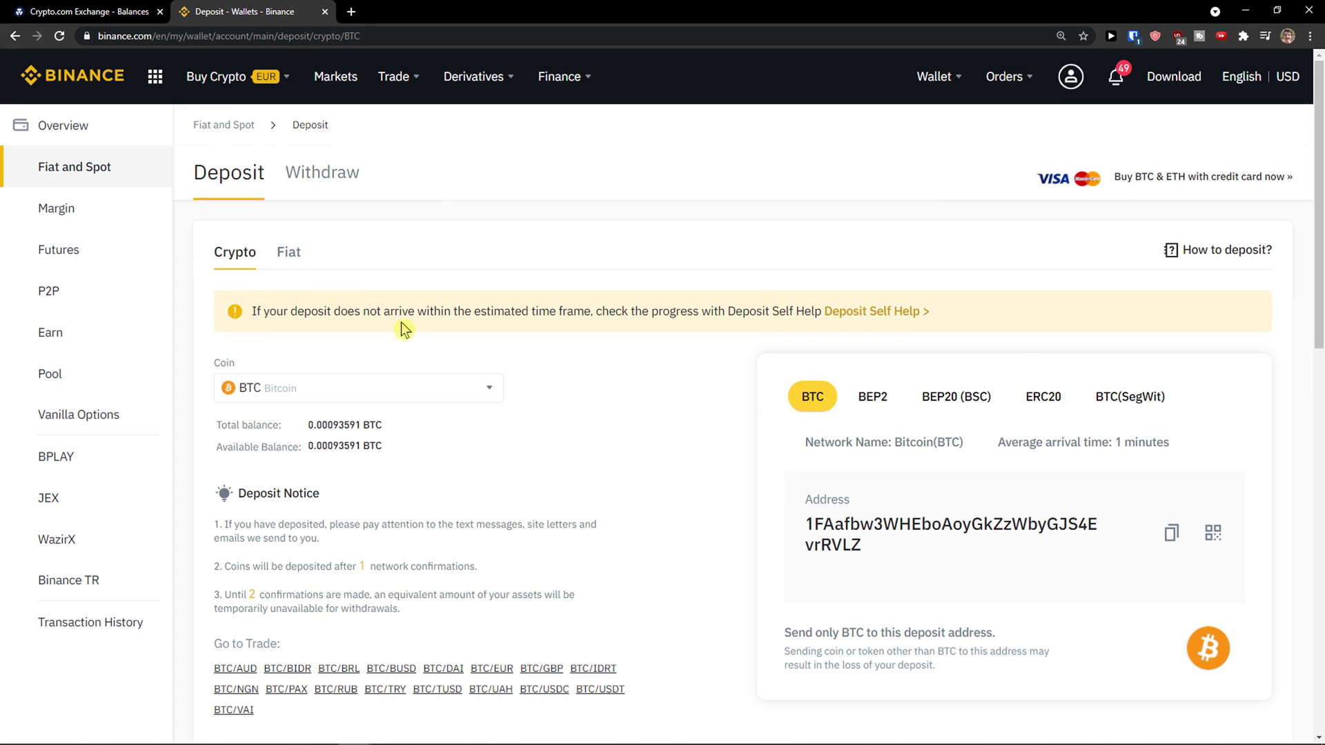
pyautogui.scroll(-1, 244, 330)
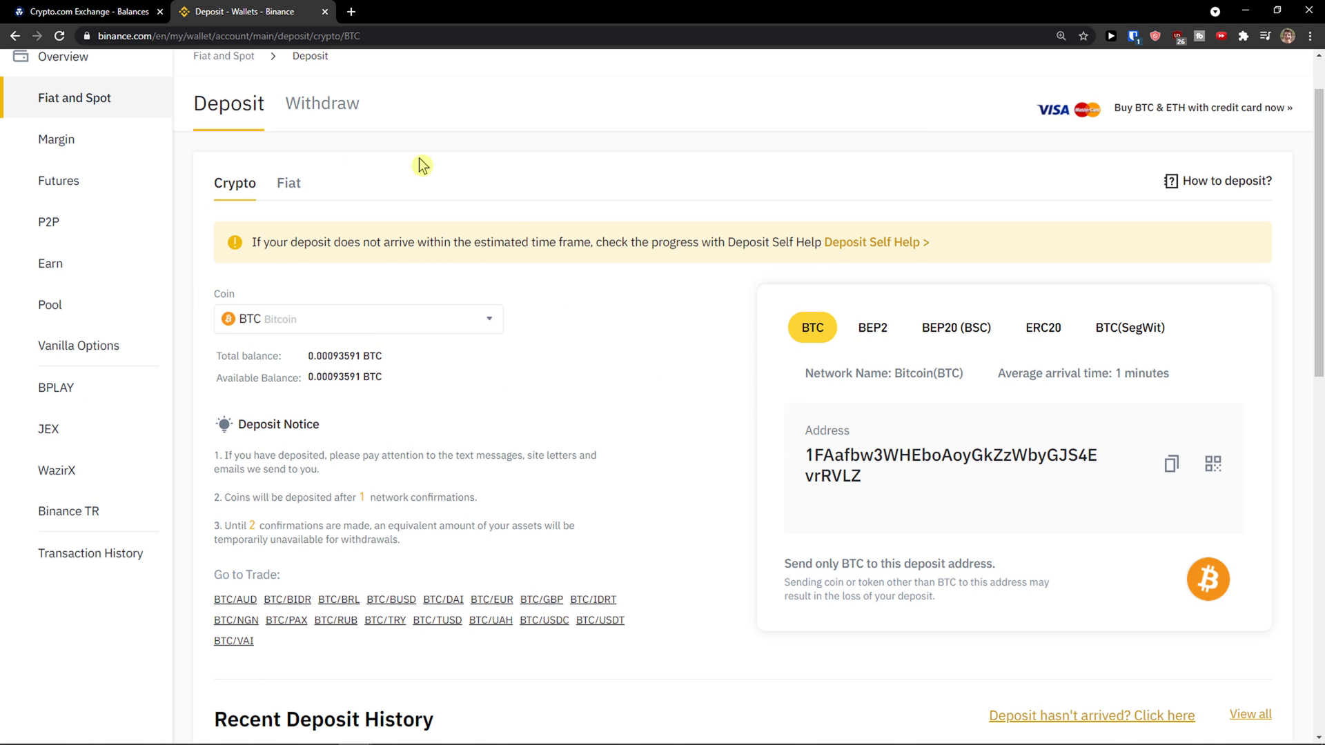
# Return to the Withdraw BTC dialog, whose address matches Binance's deposit address.
pyautogui.click(94, 12)
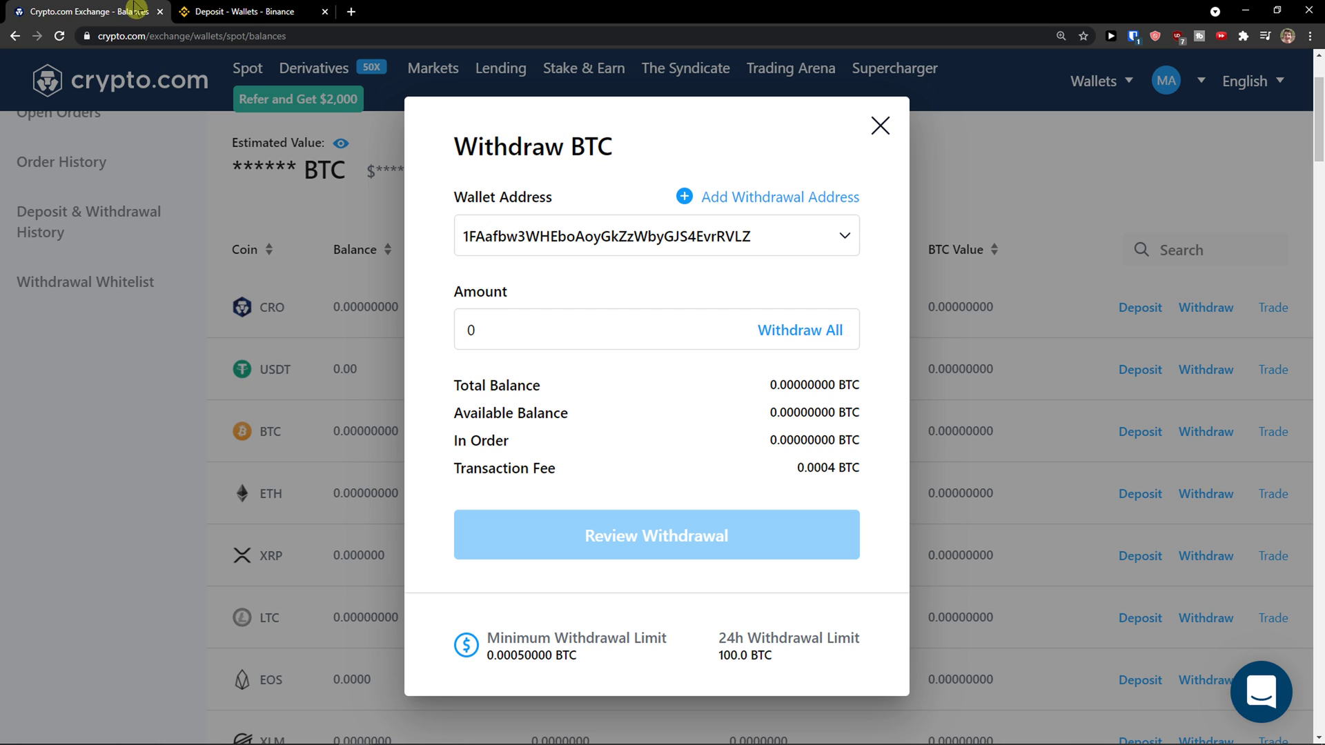